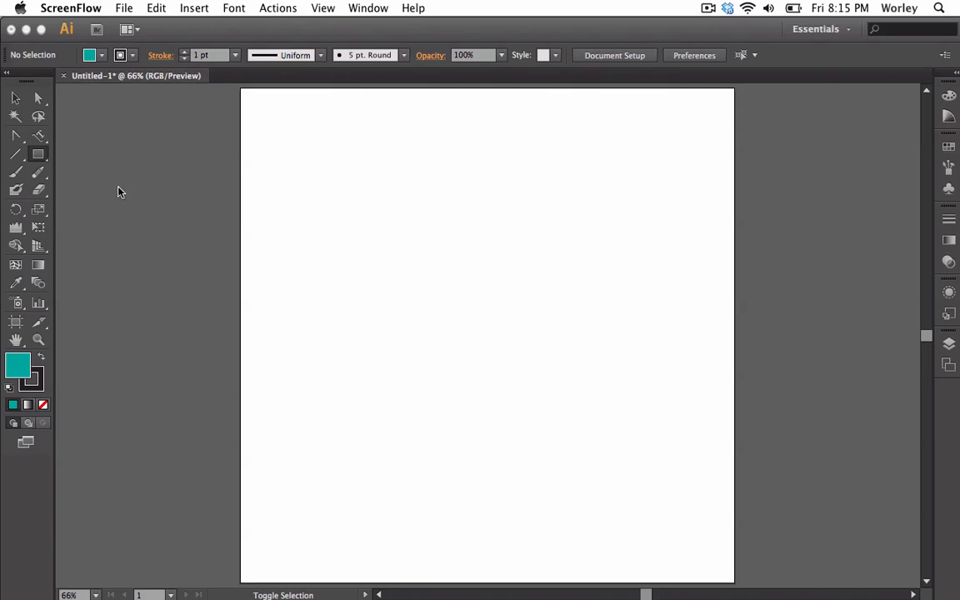
Step: Draw a teal square with a 1 pt dark stroke near the middle of the artboard using the Rectangle tool
click(42, 155)
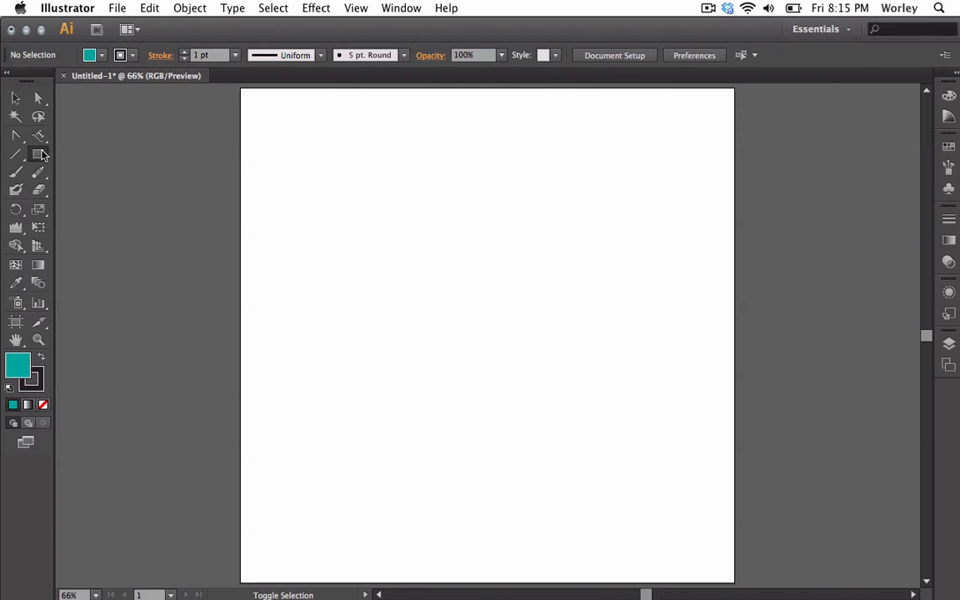
click(39, 154)
drag(404, 202, 571, 395)
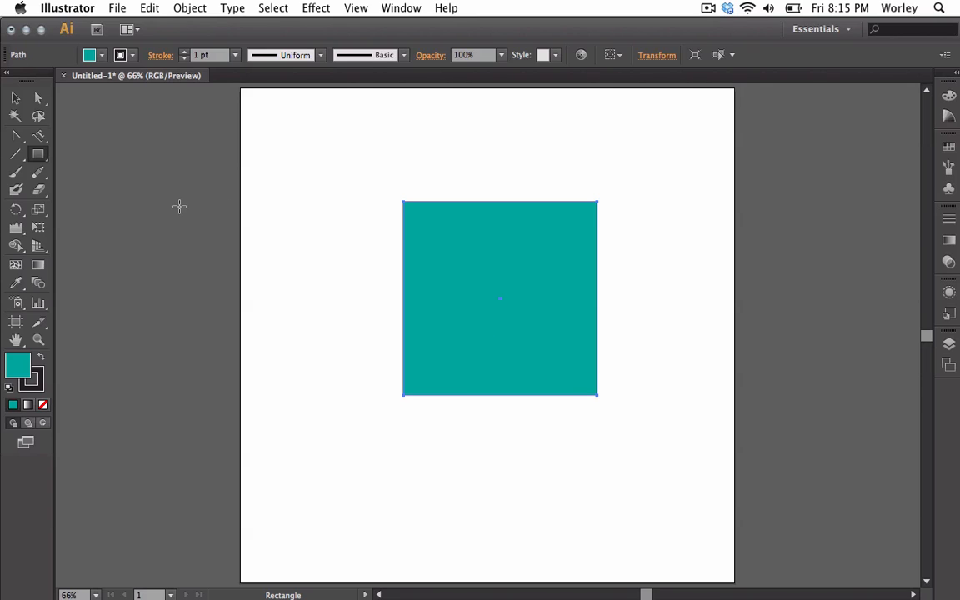
Step: Draw a circle about 388 px in diameter with the Ellipse tool, centred on the square's right edge and overlapping its right half
click(38, 157)
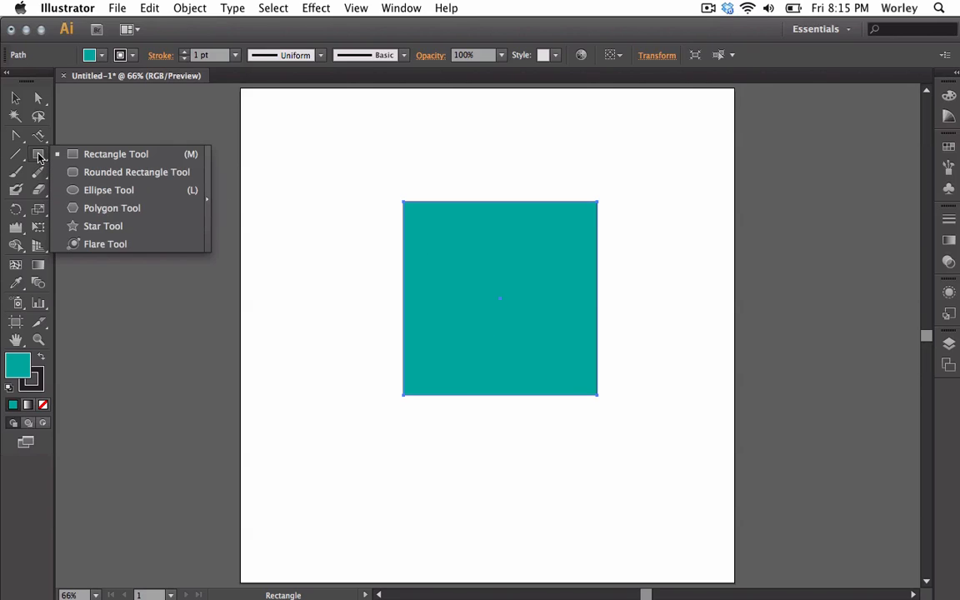
click(75, 190)
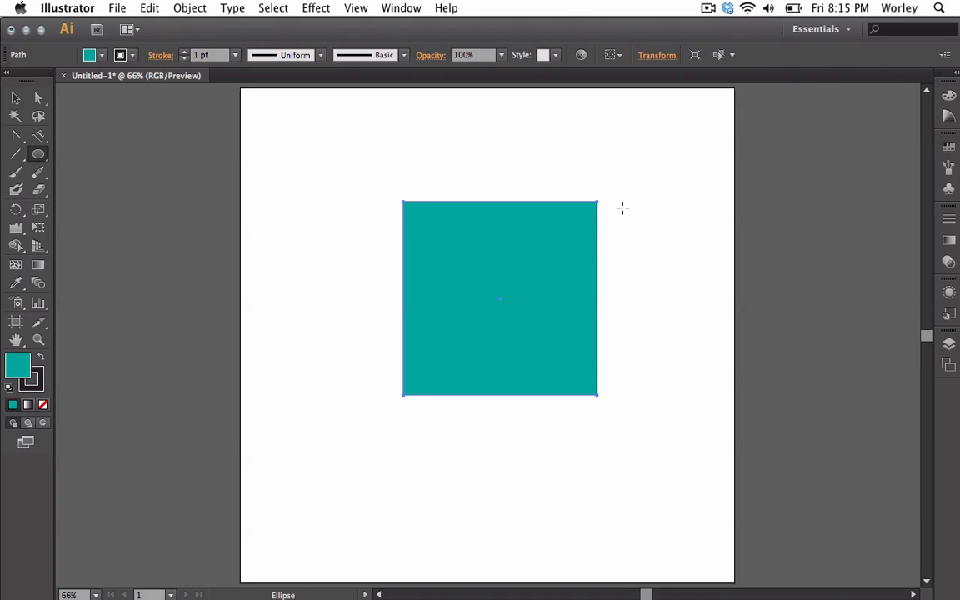
drag(638, 207, 502, 368)
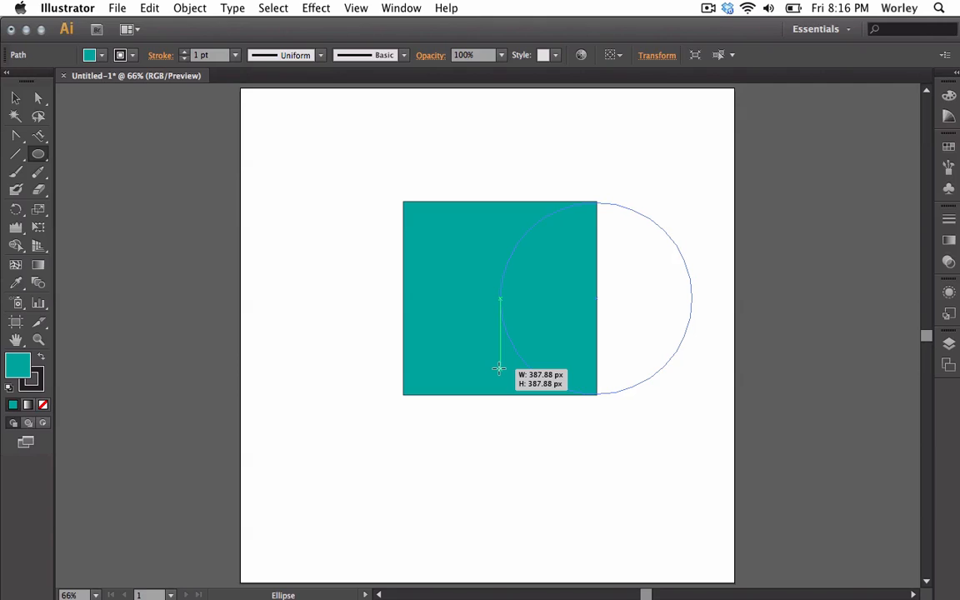
drag(497, 368, 500, 368)
drag(498, 369, 498, 369)
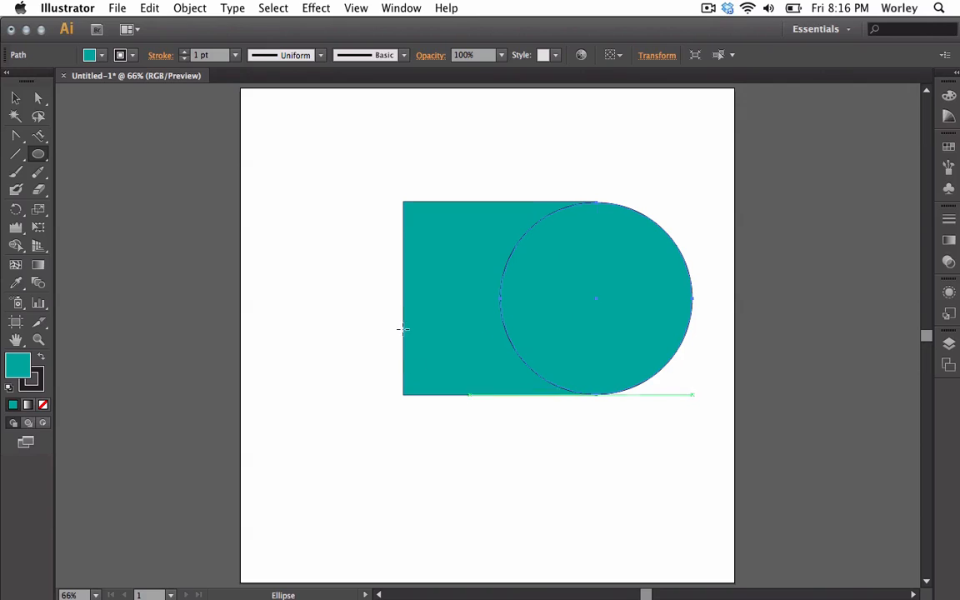
Step: Give the circle a white fill and no stroke, and deselect it
click(15, 97)
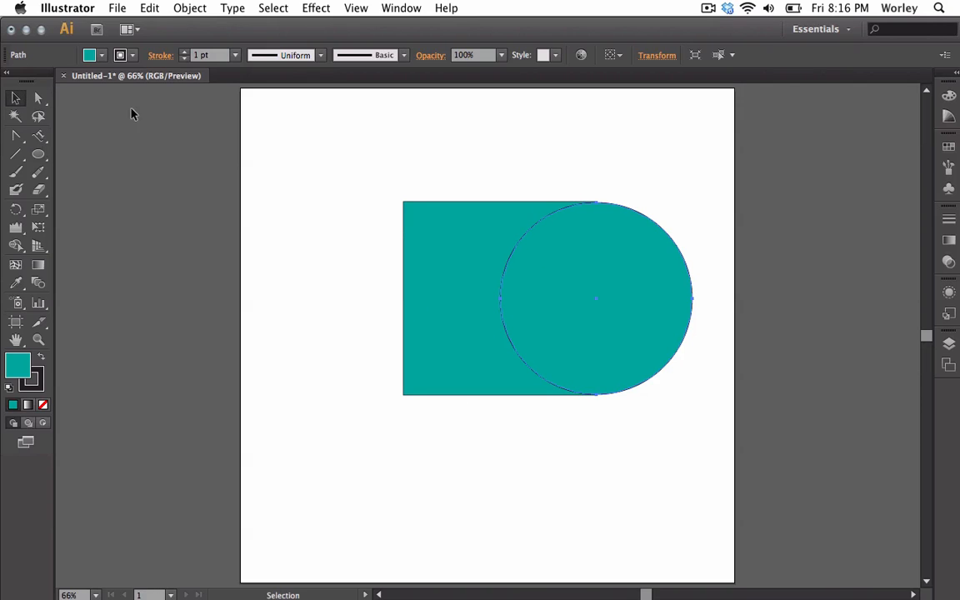
click(358, 198)
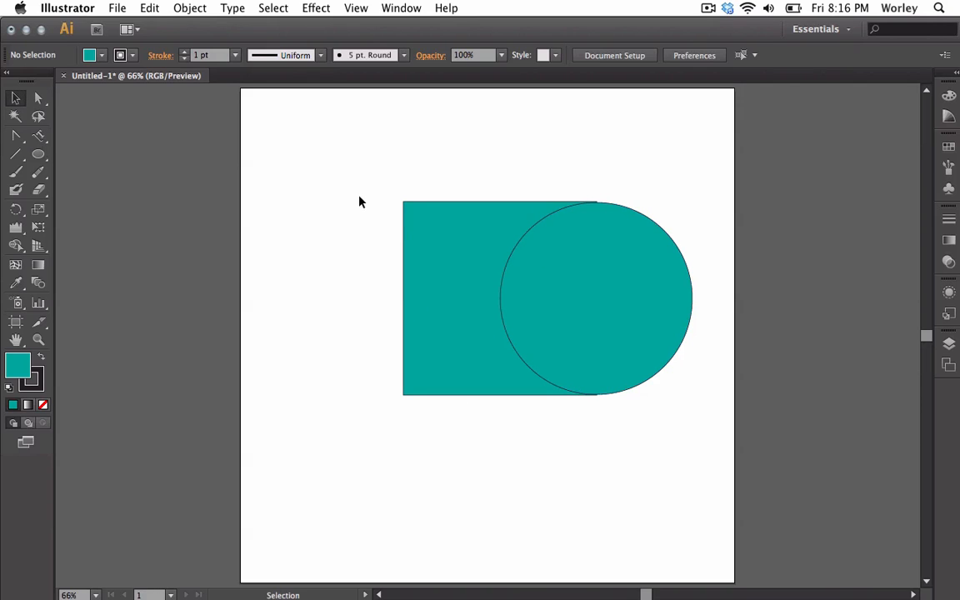
click(562, 303)
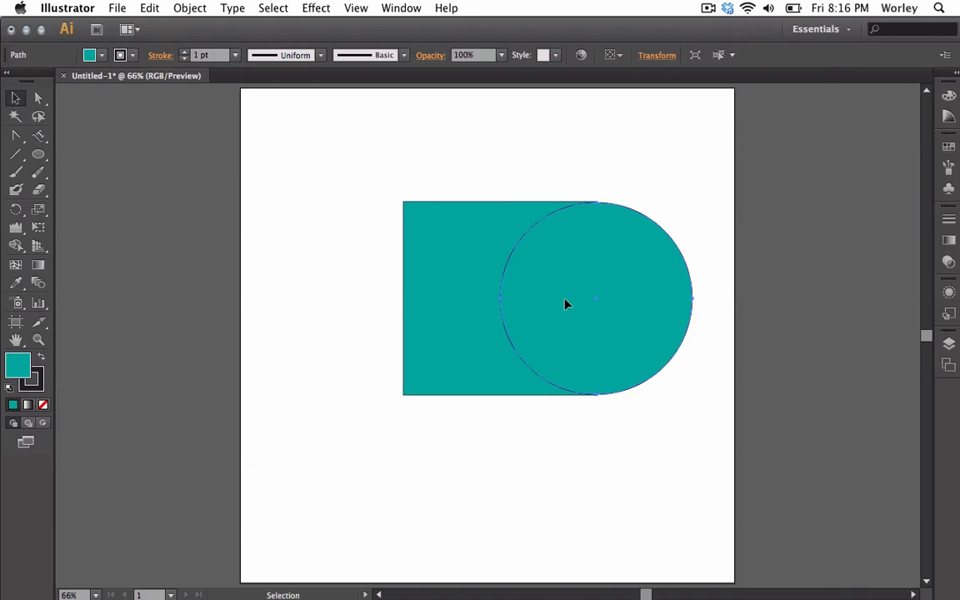
click(581, 142)
click(600, 230)
click(90, 55)
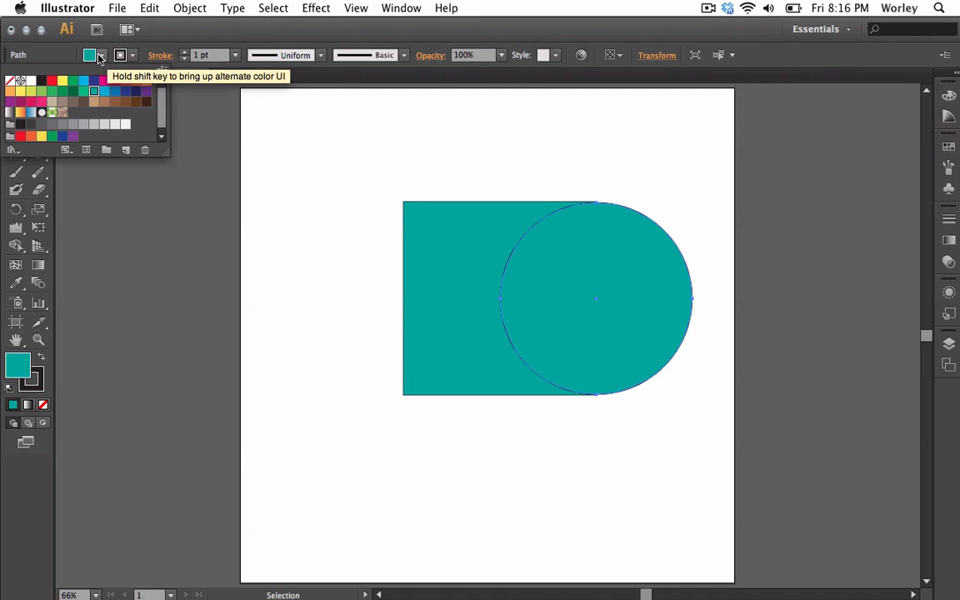
click(30, 82)
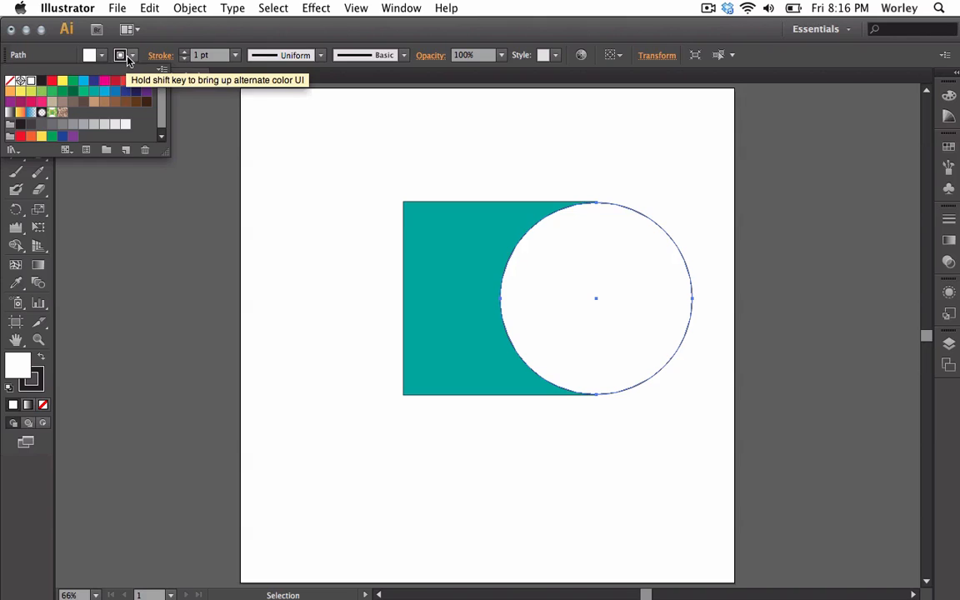
click(130, 56)
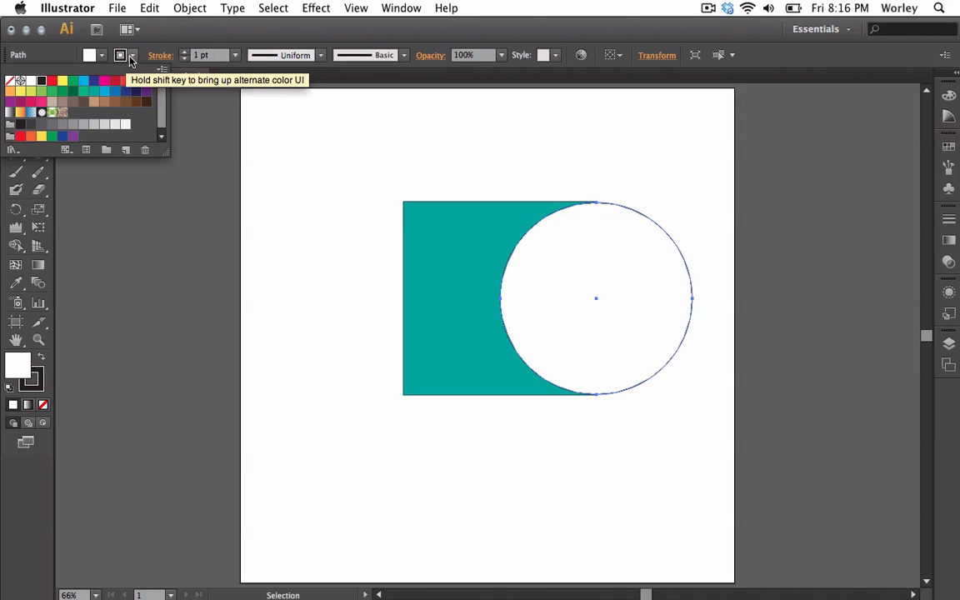
click(10, 81)
click(297, 200)
click(302, 201)
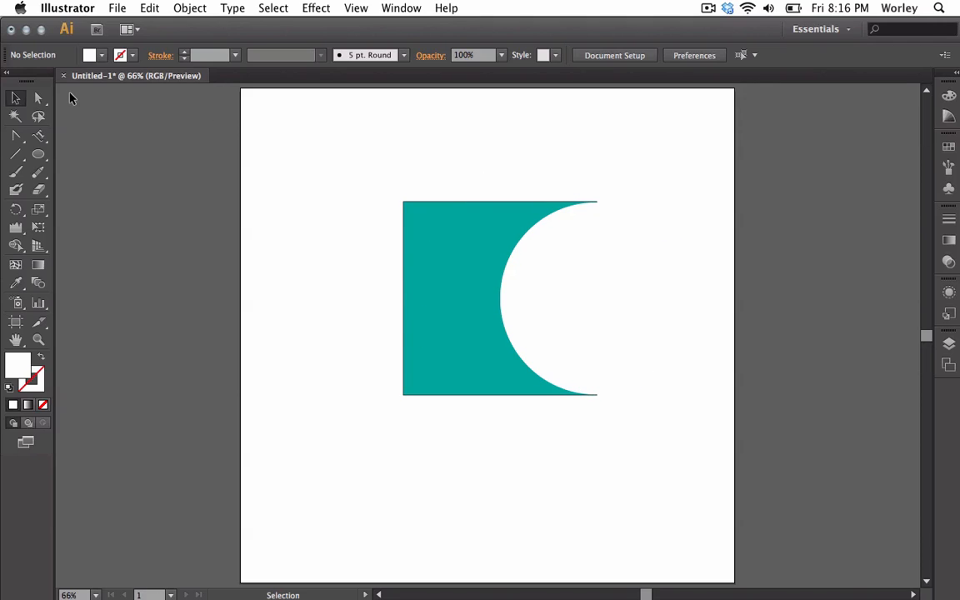
Step: Draw a large rectangle over the square and most of the circle, and fill it with red
drag(39, 154, 73, 153)
drag(308, 135, 675, 490)
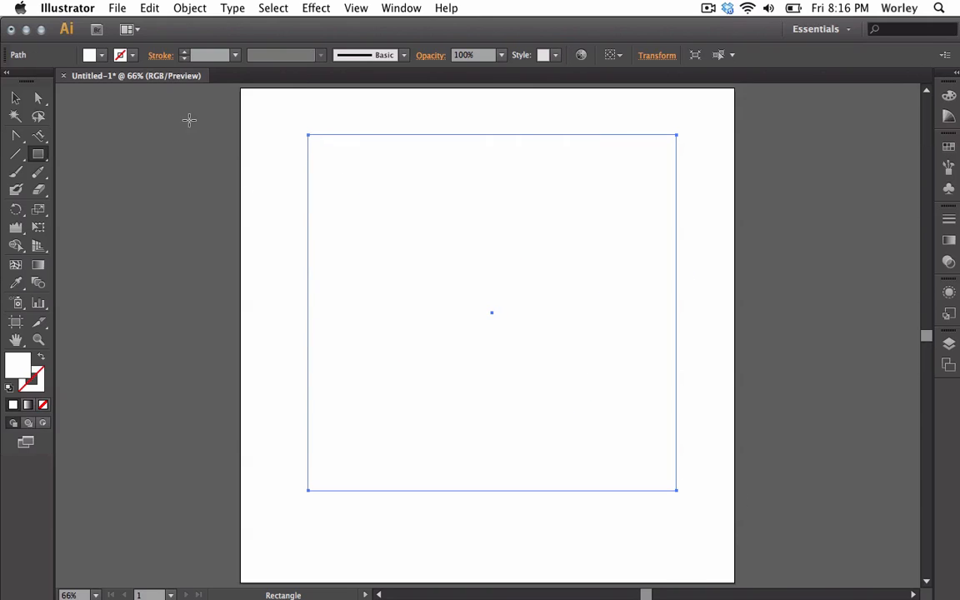
click(101, 55)
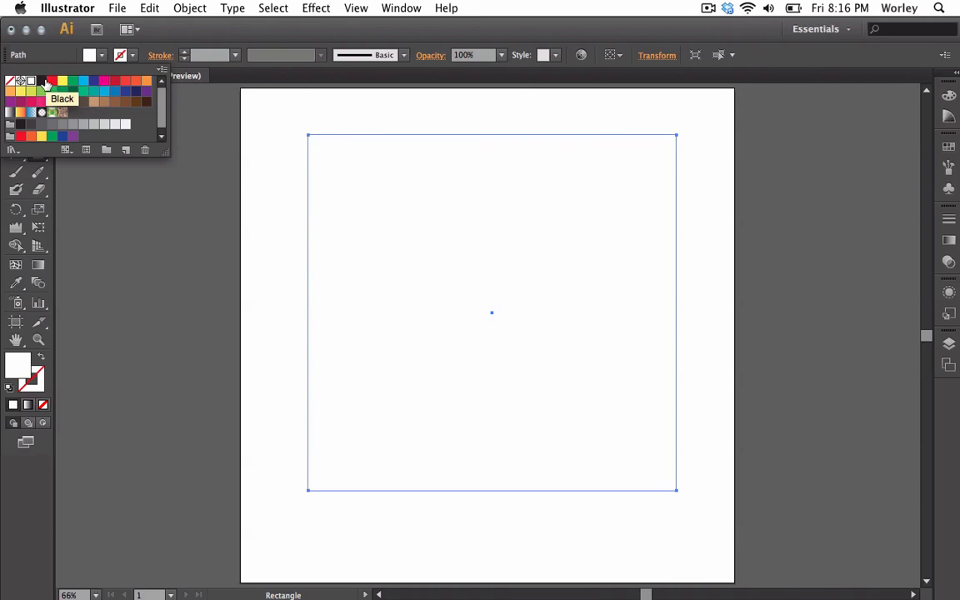
click(52, 81)
click(89, 55)
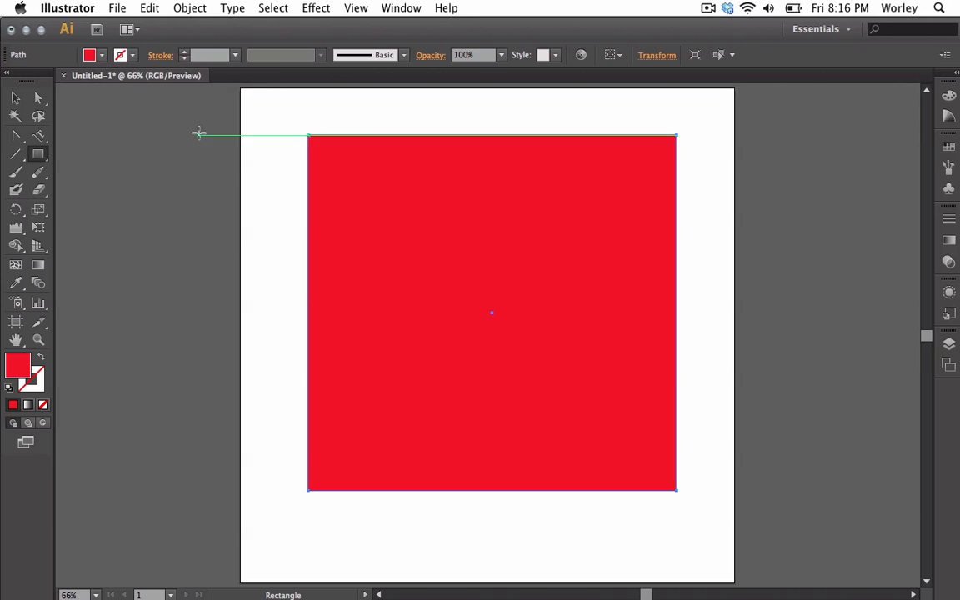
Step: Send the red rectangle to the back, behind the square and the circle
click(15, 98)
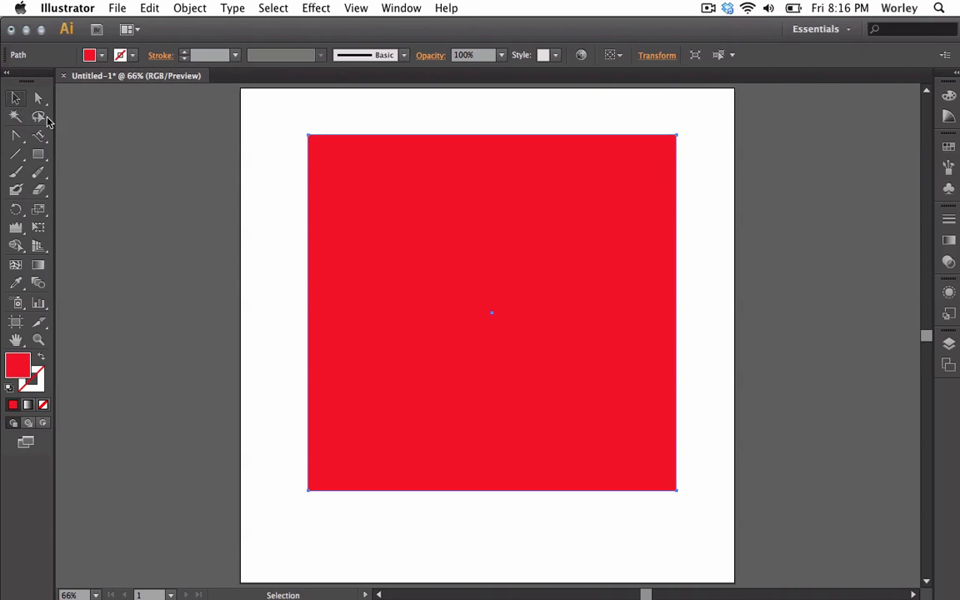
right_click(325, 281)
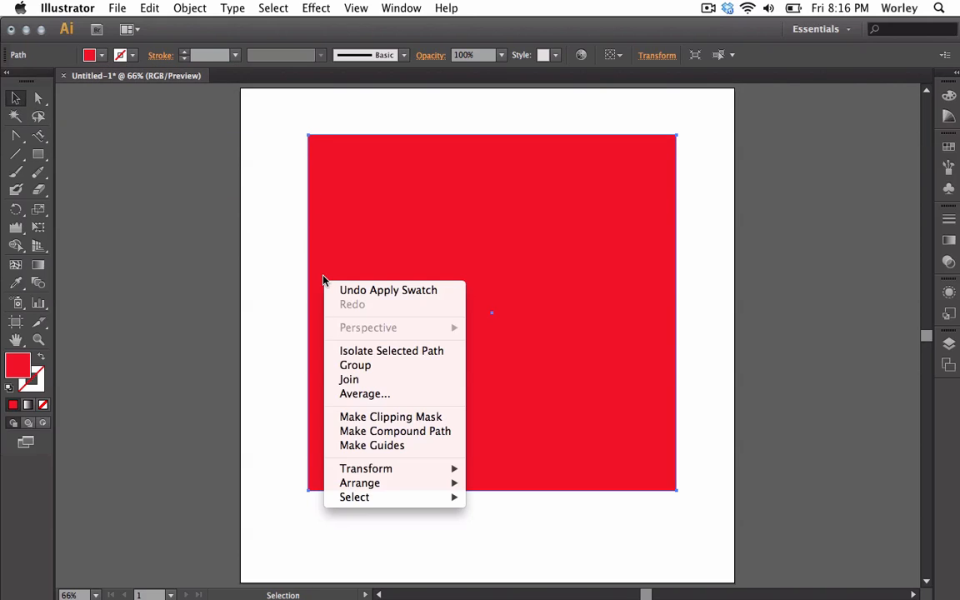
mouse_move(360, 485)
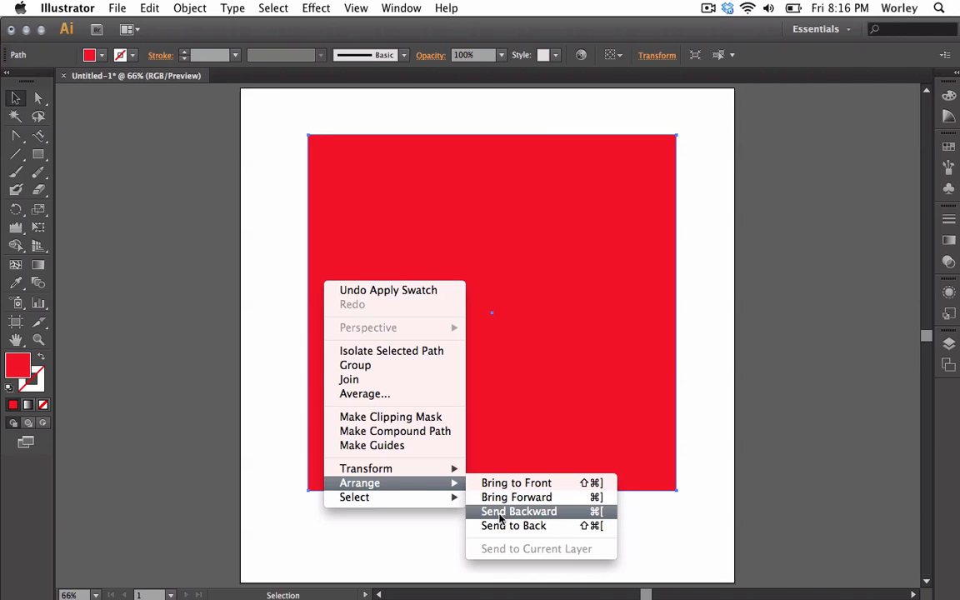
click(506, 525)
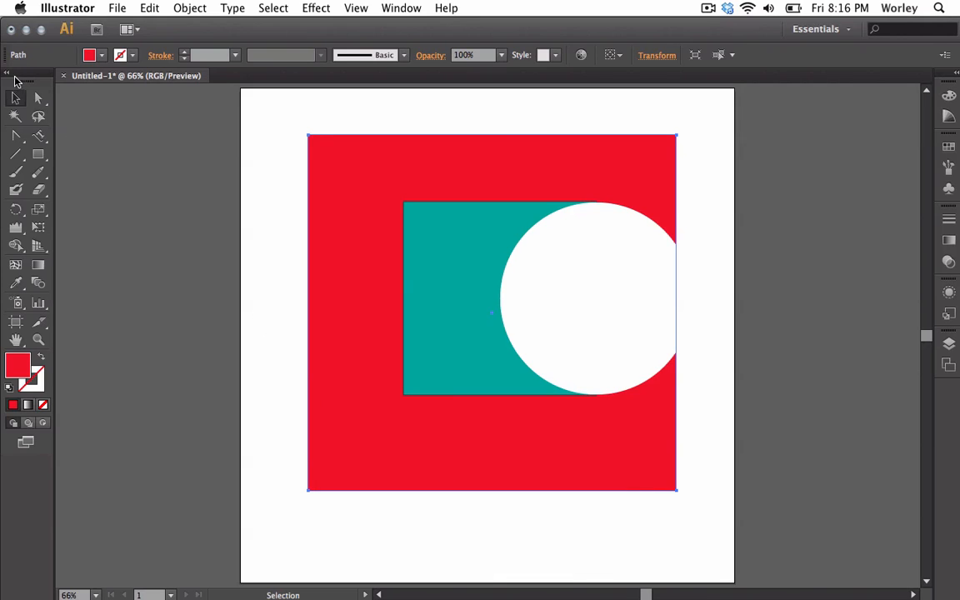
Step: Select the white circle to check its outline, and delete the red background rectangle
click(14, 98)
click(700, 250)
click(629, 275)
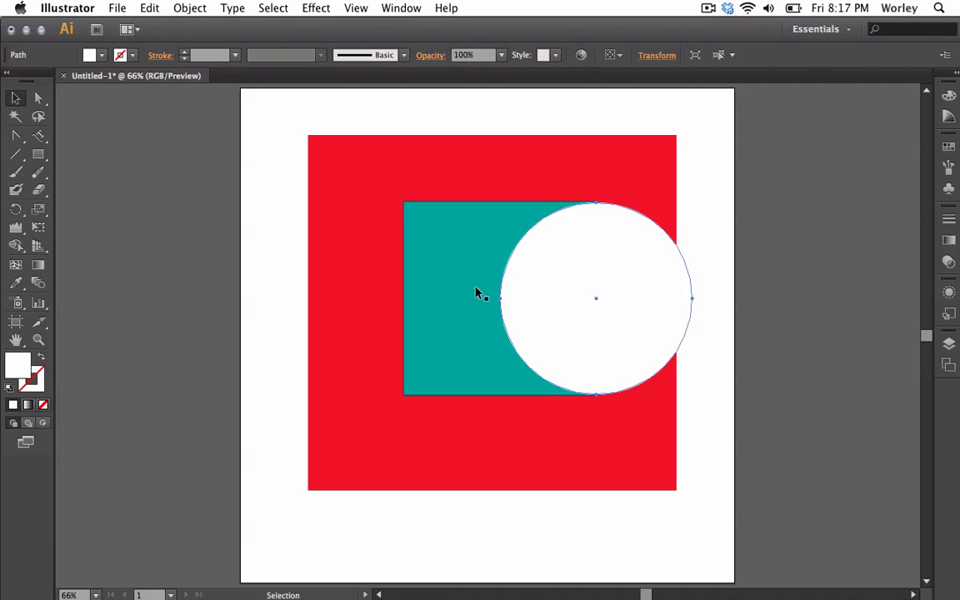
click(370, 208)
key(Delete)
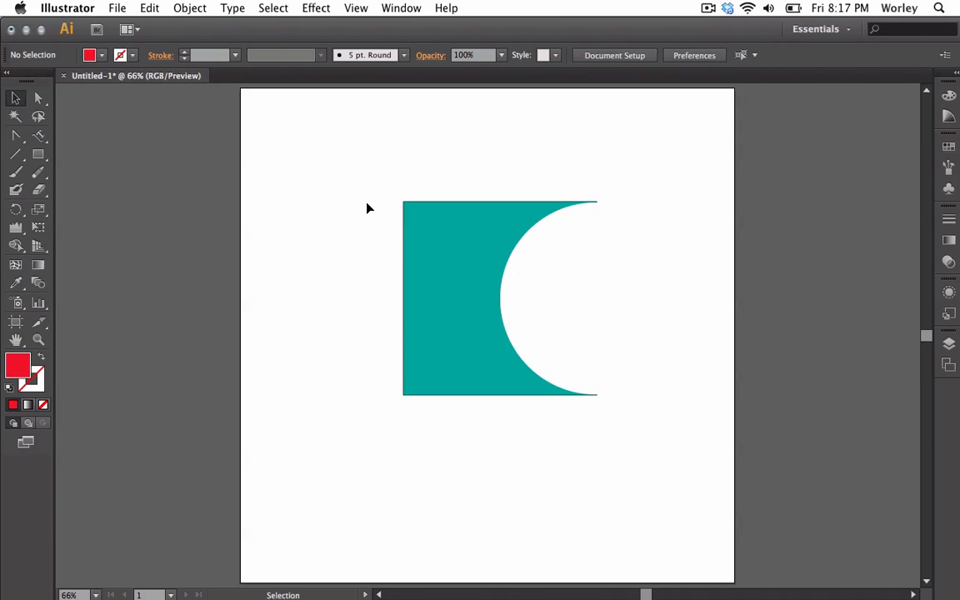
Step: Delete the white circle and undo the deletion
click(607, 274)
key(Delete)
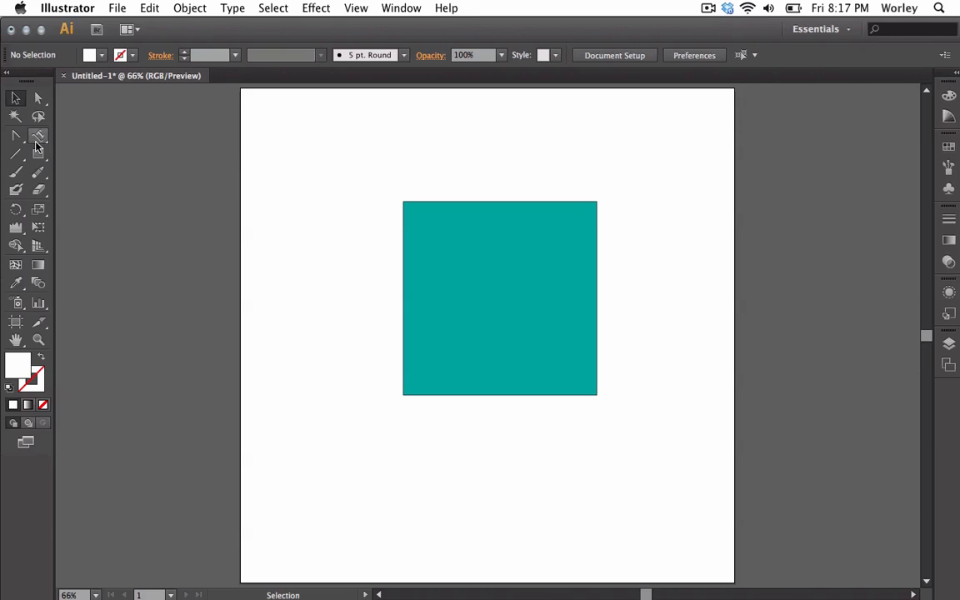
drag(37, 158, 89, 189)
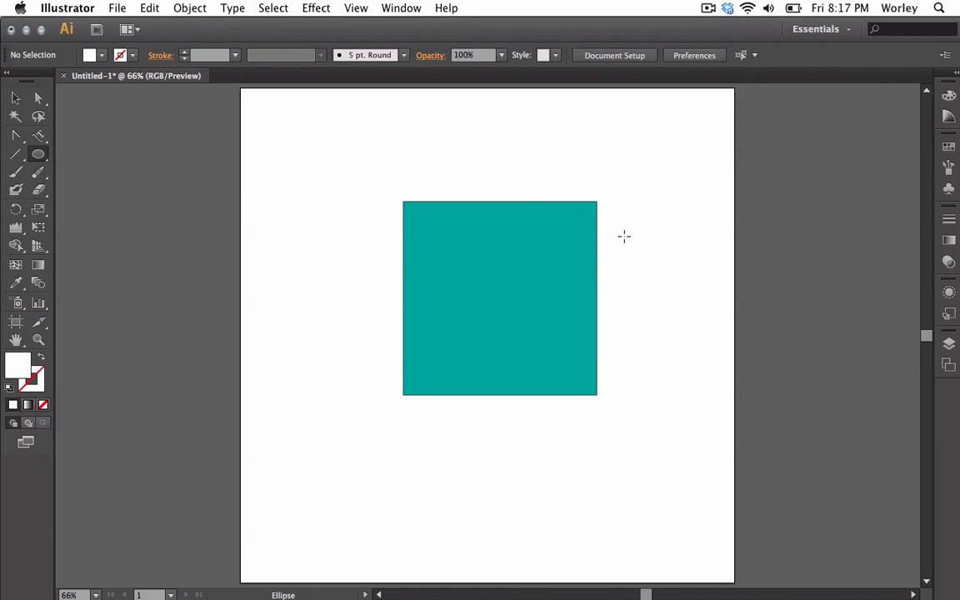
key(super+z)
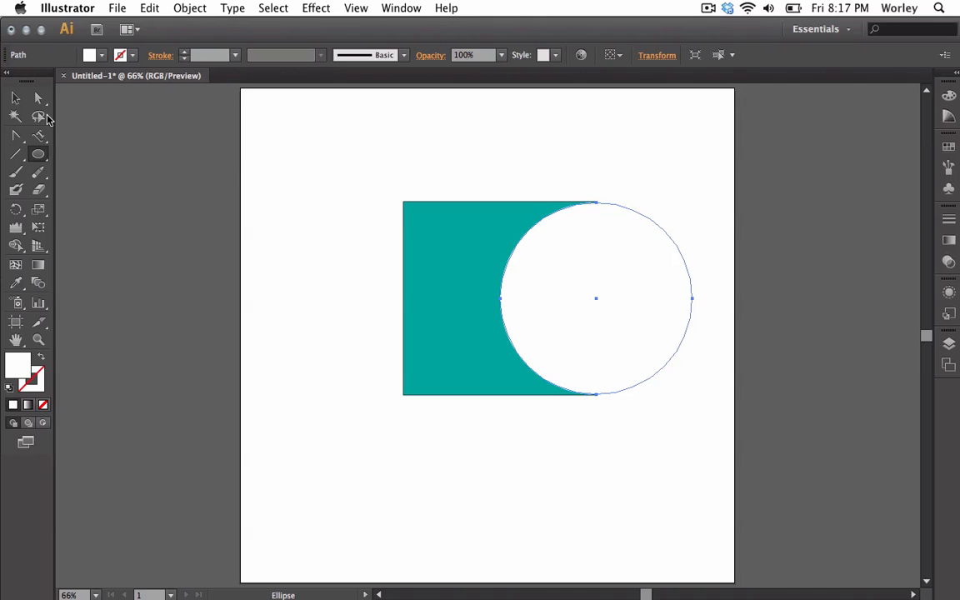
Step: Select the square and the circle together, and clear the selection
click(18, 100)
shift+click(416, 221)
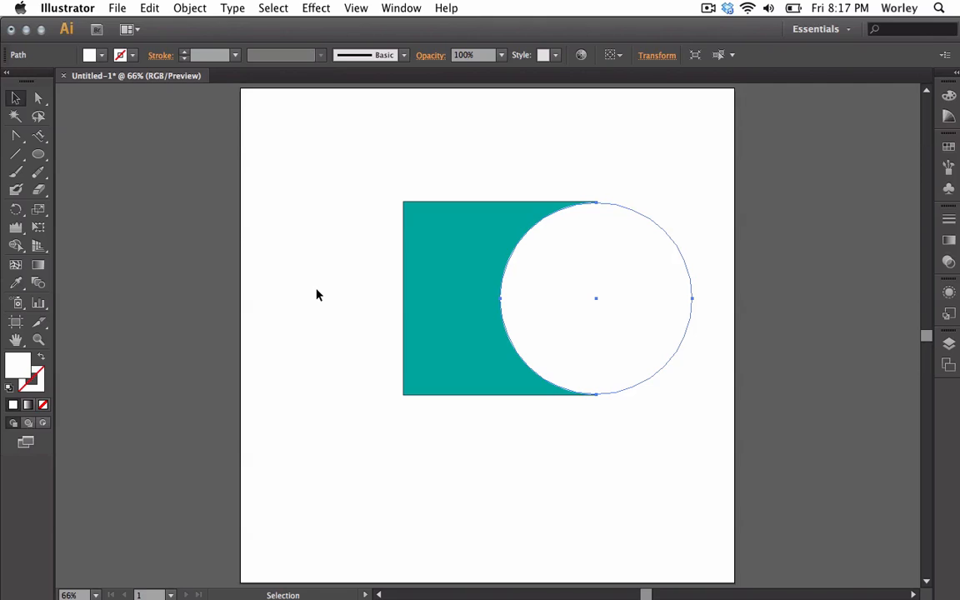
key(super+a)
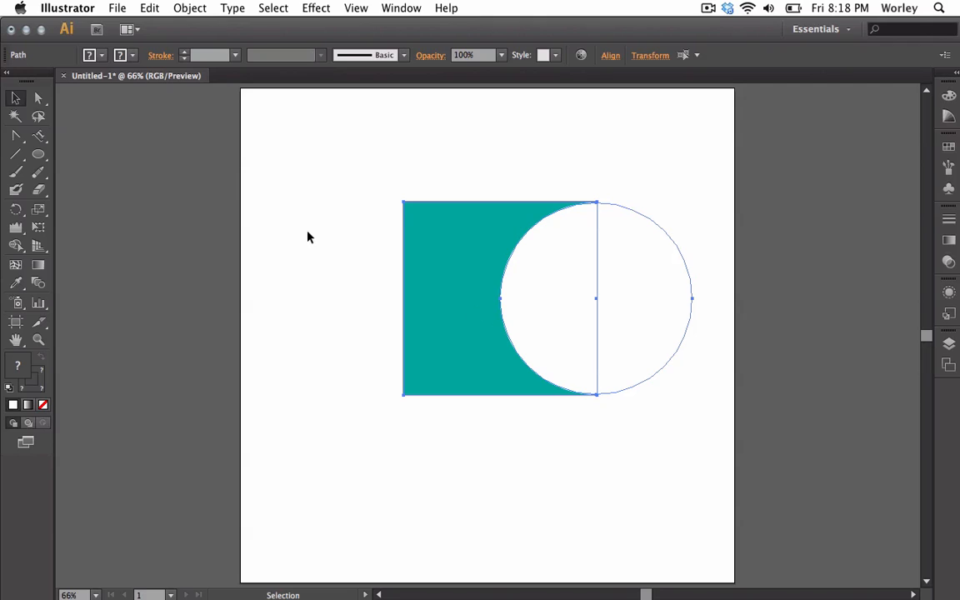
click(362, 243)
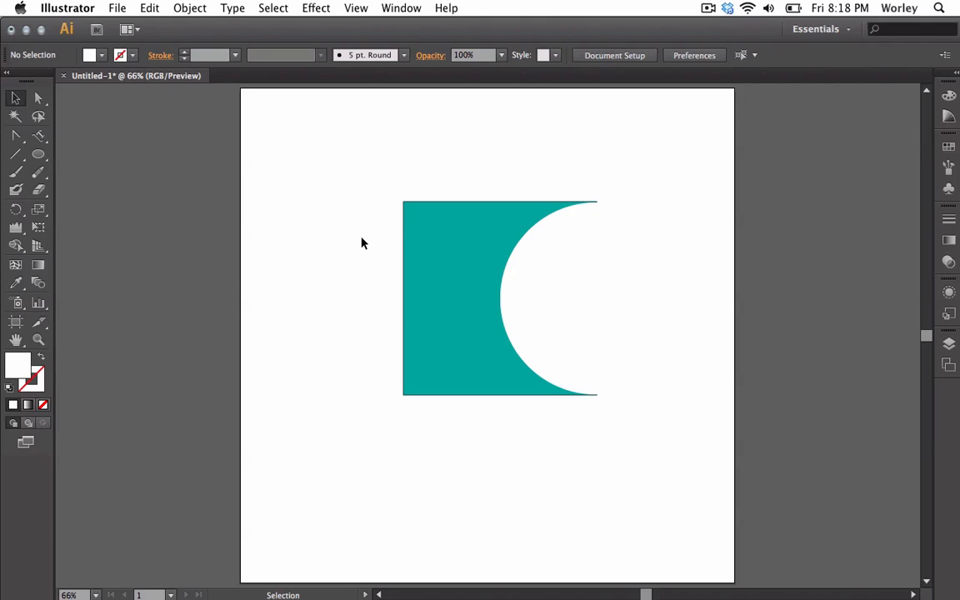
Step: Draw five ellipses of different sizes and proportions overlapping and around the square, with a green C=50 M=0 Y=100 K=0 fill and no stroke
click(38, 153)
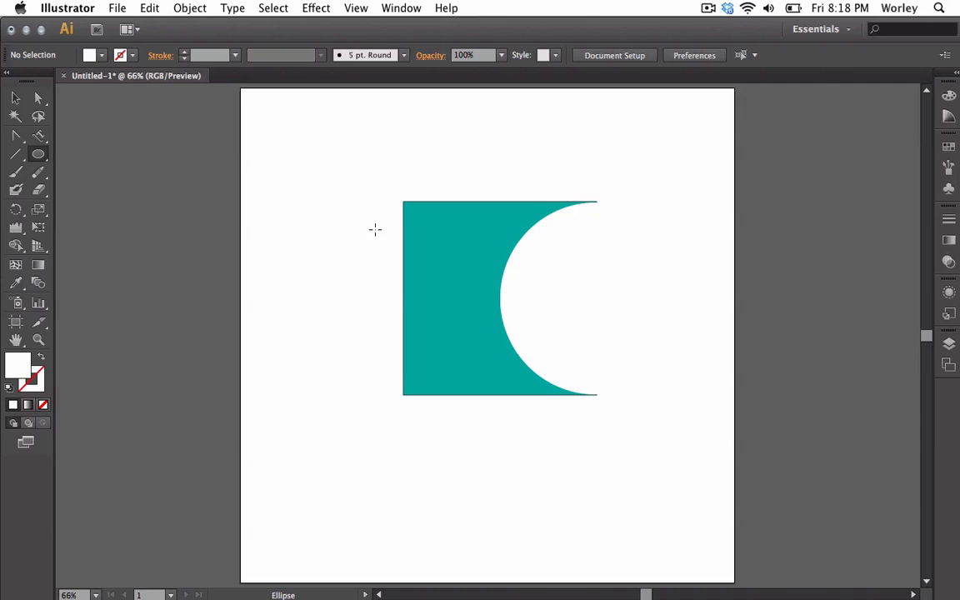
click(94, 54)
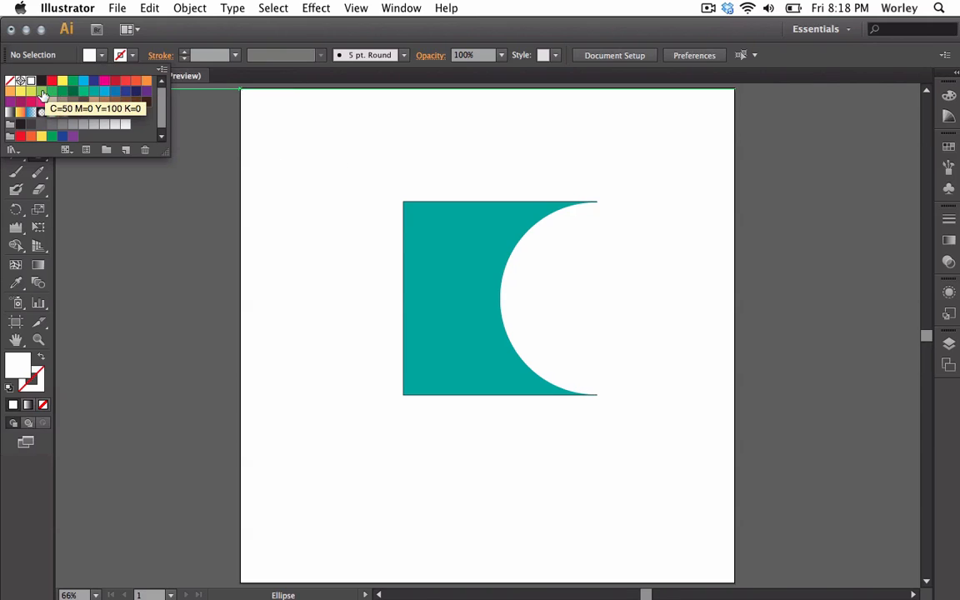
click(40, 97)
click(92, 55)
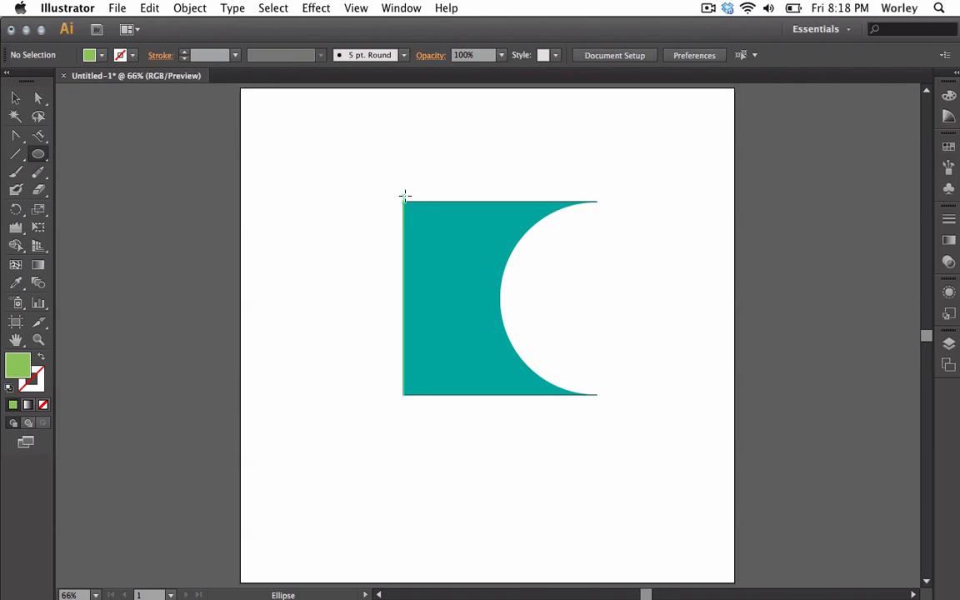
drag(360, 172, 369, 213)
drag(456, 182, 475, 219)
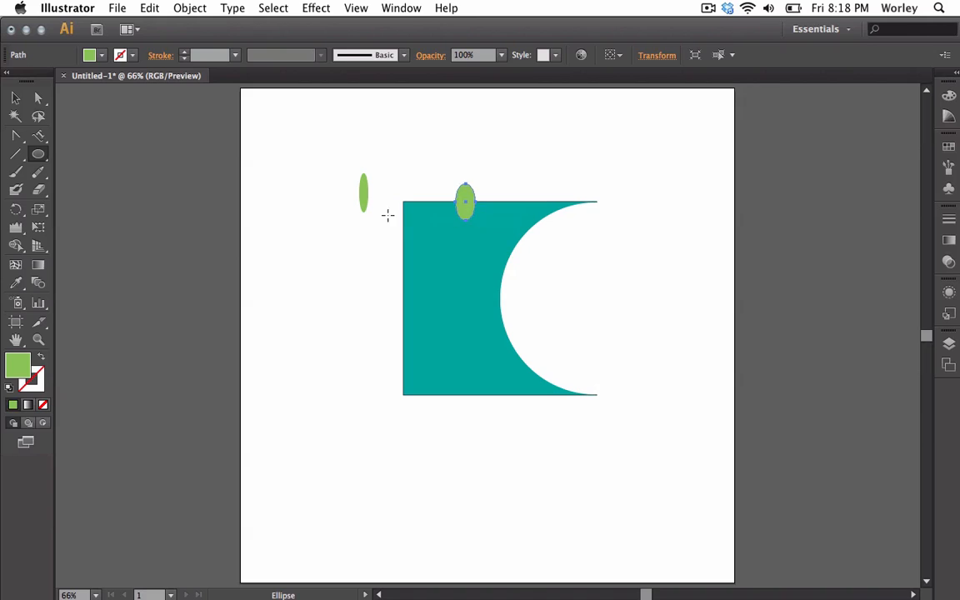
drag(351, 256, 492, 226)
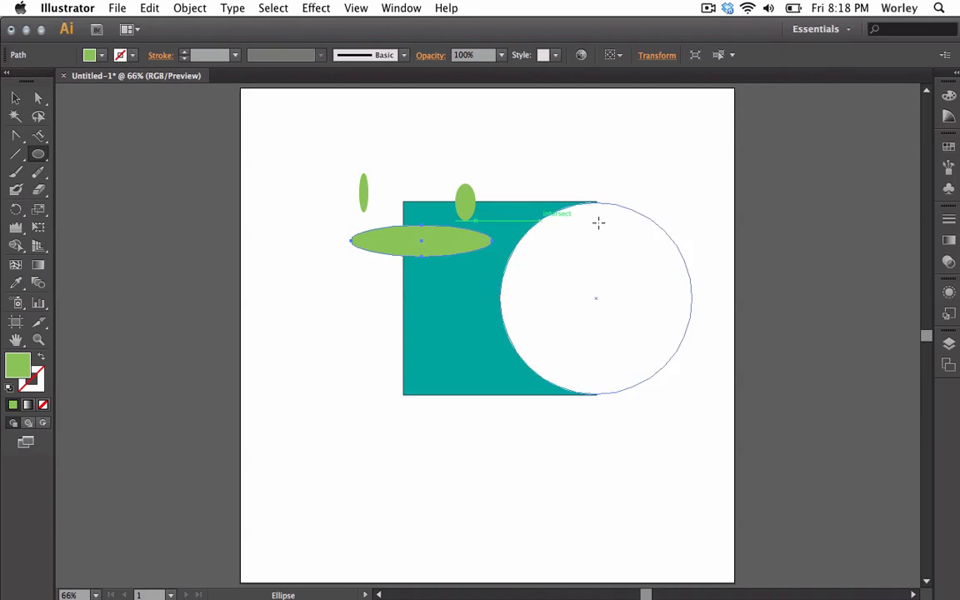
drag(588, 189, 490, 291)
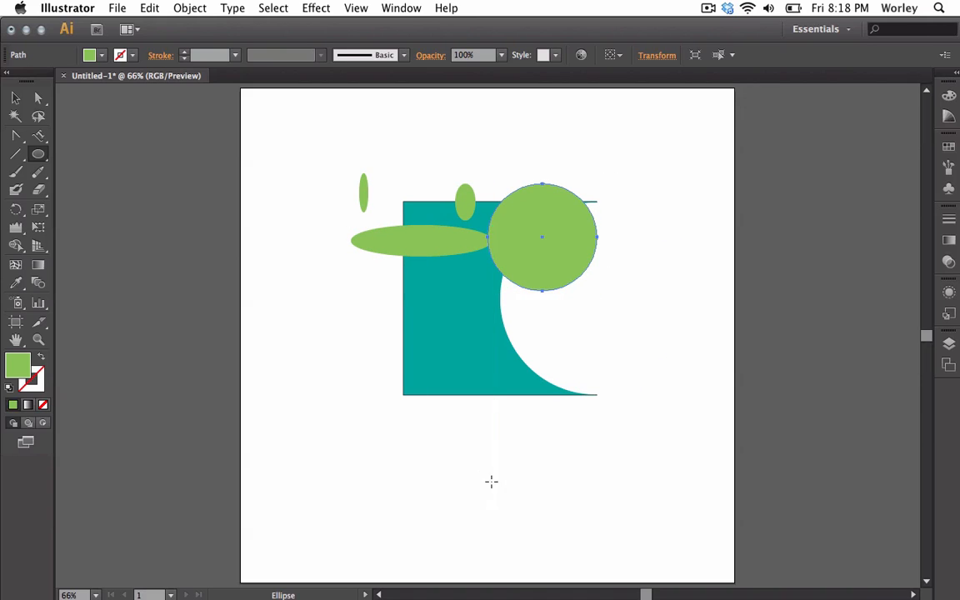
drag(484, 461, 565, 374)
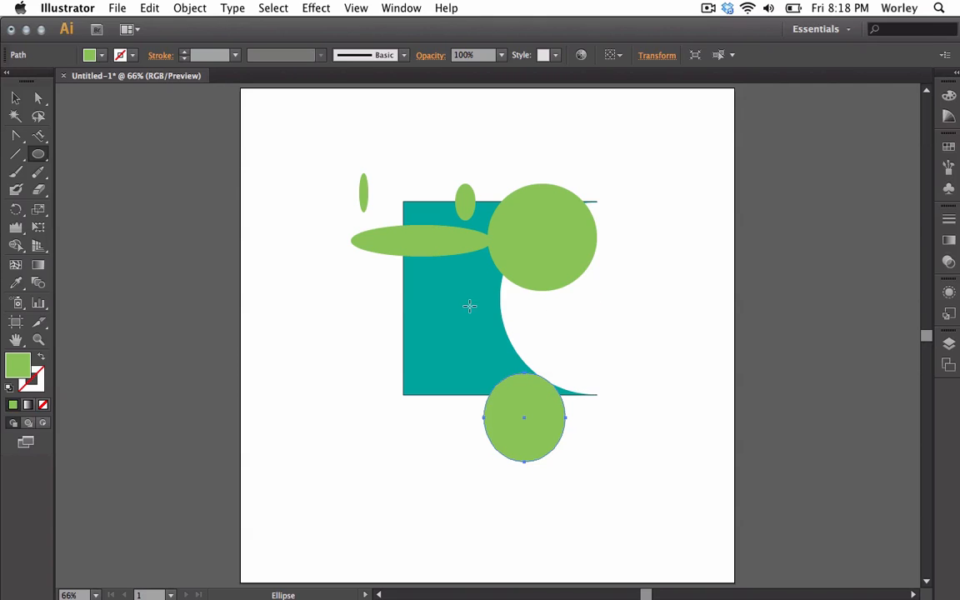
Step: Select the square together with its overlapping circles, select all shapes on the artboard, and clear the selection
click(15, 97)
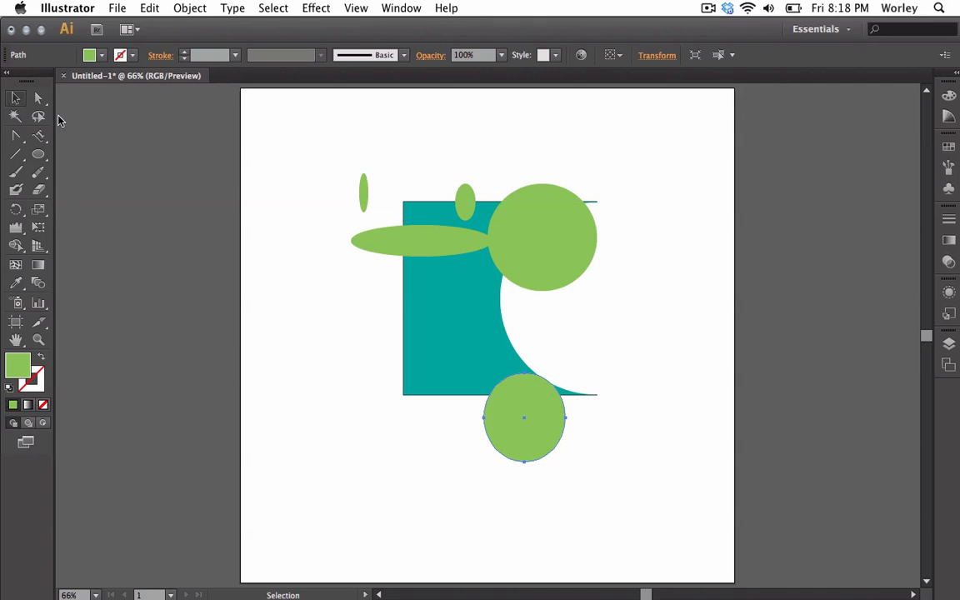
click(581, 331)
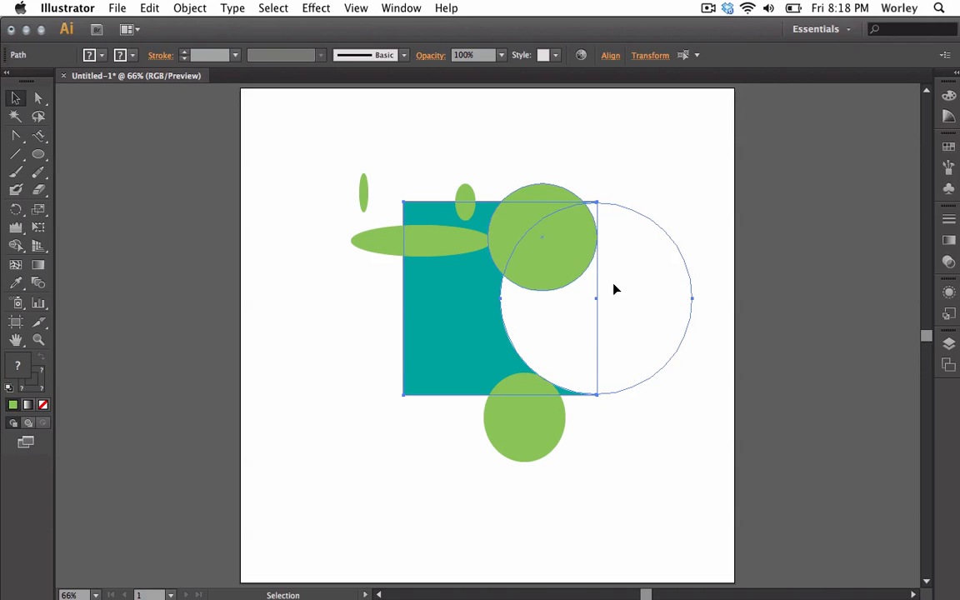
click(309, 273)
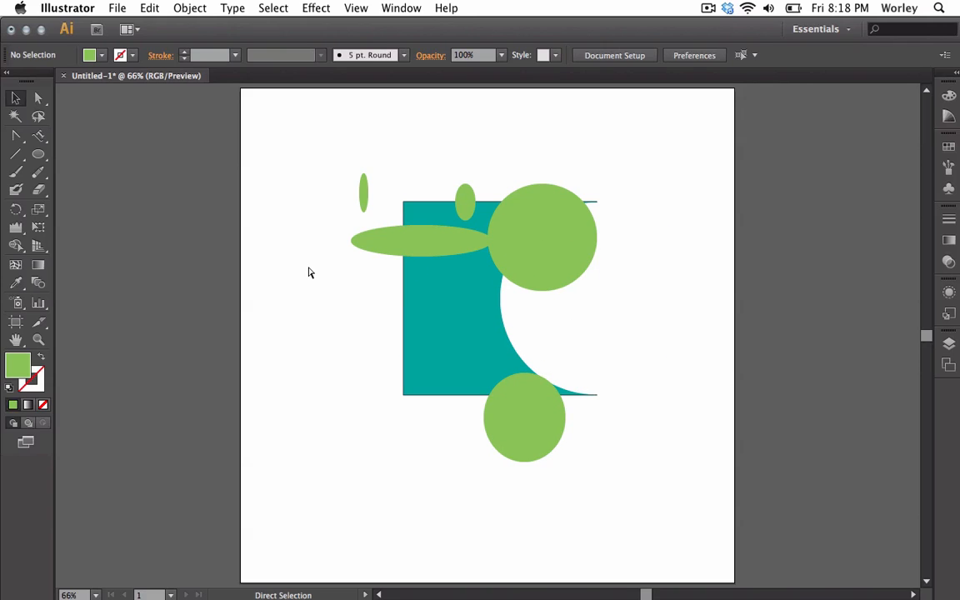
key(super+a)
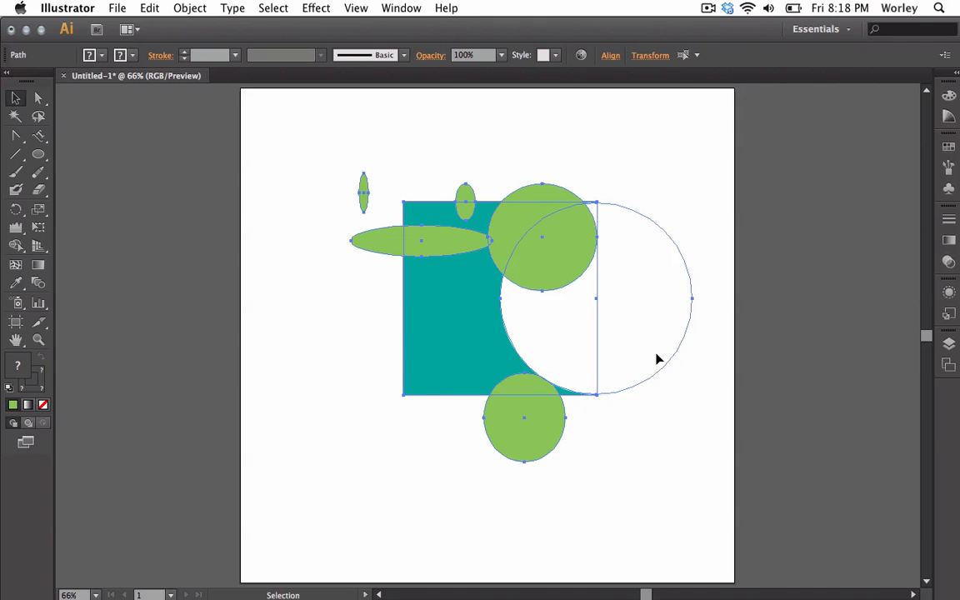
click(367, 312)
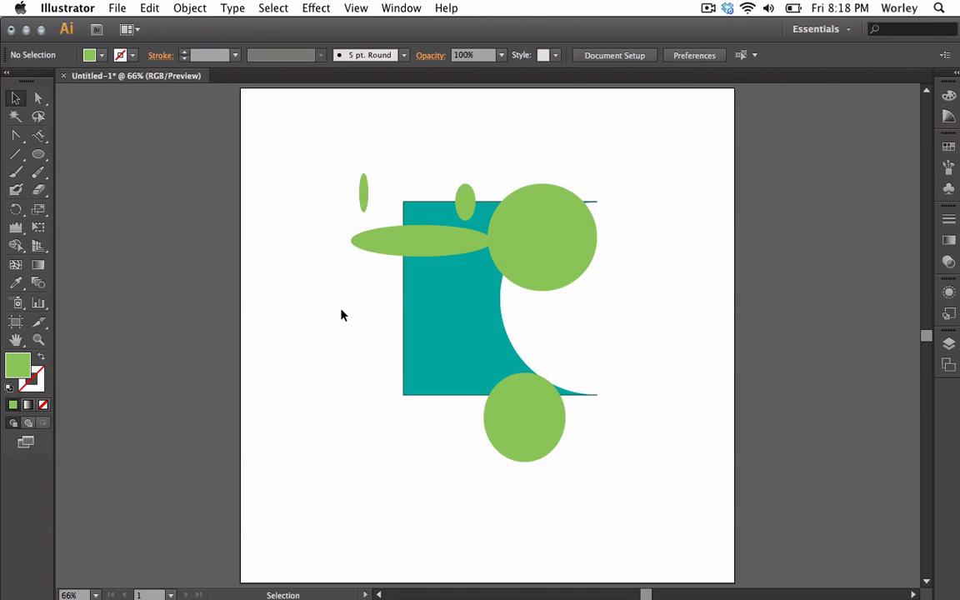
Step: Select only the teal square and the white circle together, ready for editing with the Shape Builder tool
drag(341, 313, 593, 349)
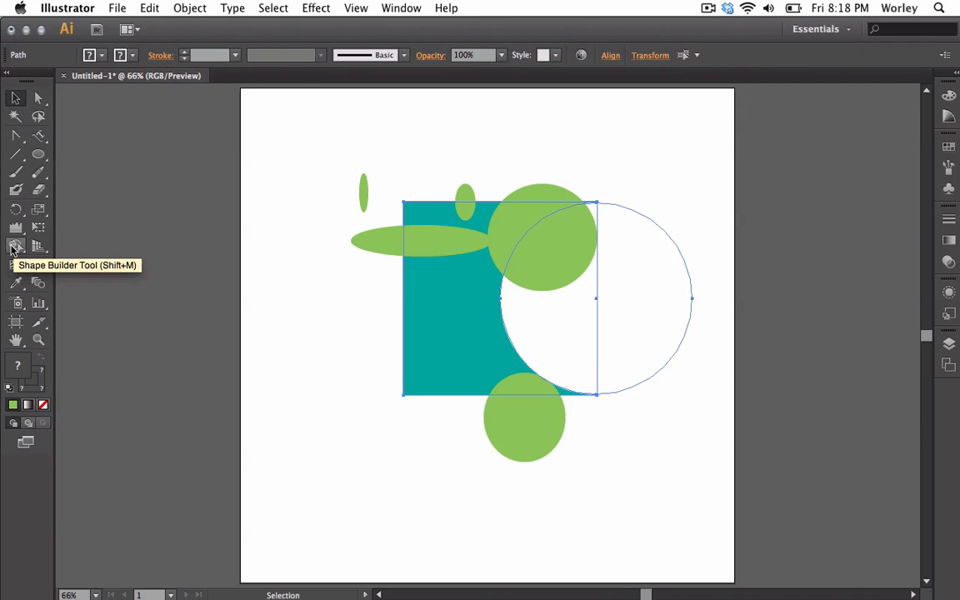
click(14, 246)
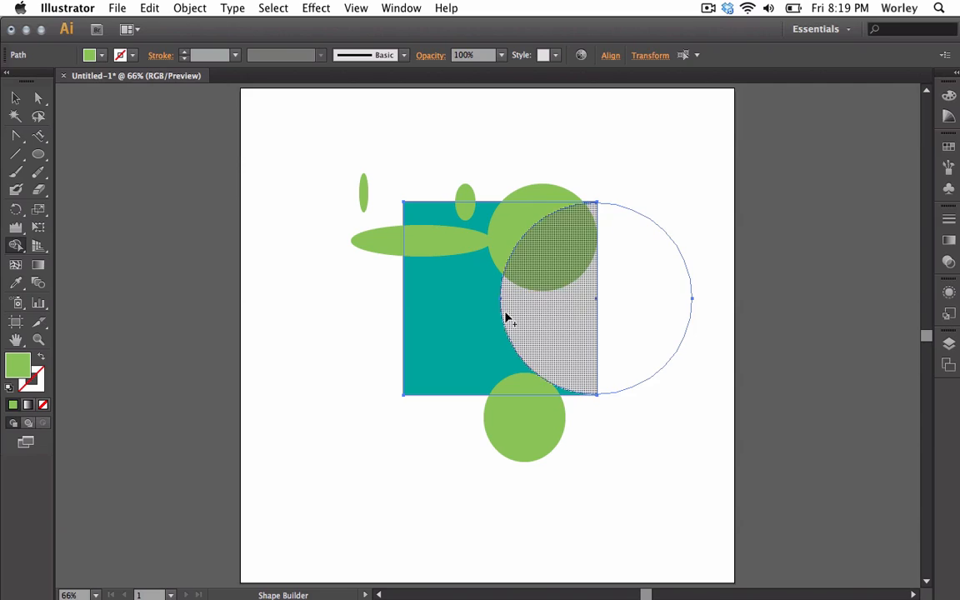
alt+click(591, 330)
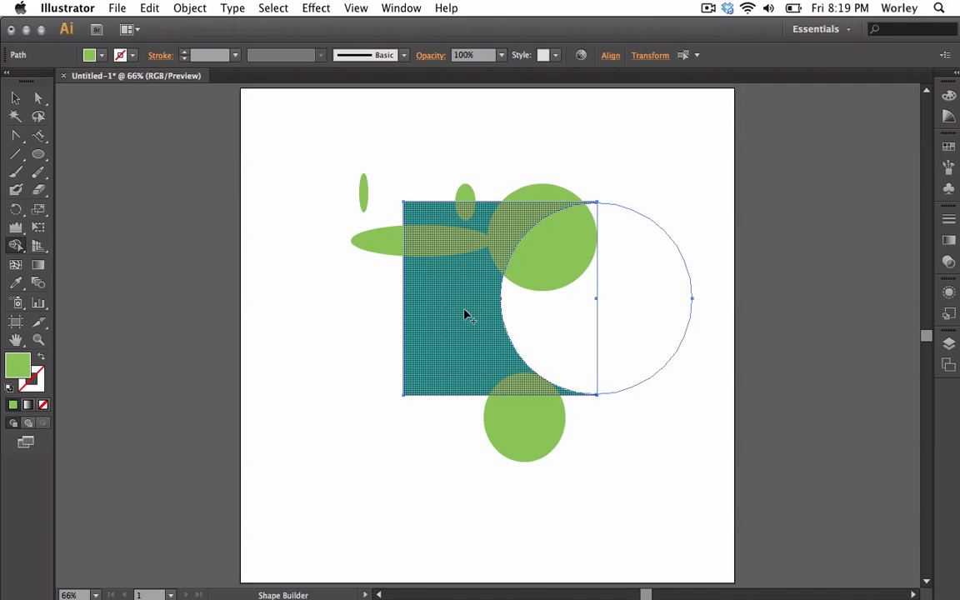
Step: Merge the teal square and the white circle into one shape with Shape Builder, and undo the merge
mouse_move(465, 314)
mouse_down()
mouse_move(560, 309)
mouse_move(478, 300)
mouse_move(617, 314)
mouse_move(478, 309)
mouse_move(652, 321)
mouse_up()
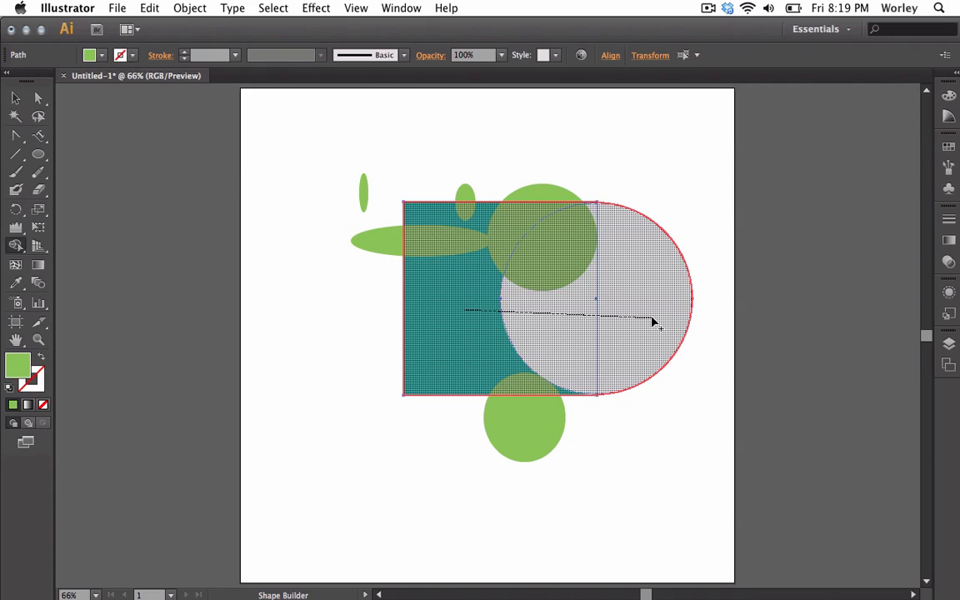
drag(652, 321, 654, 322)
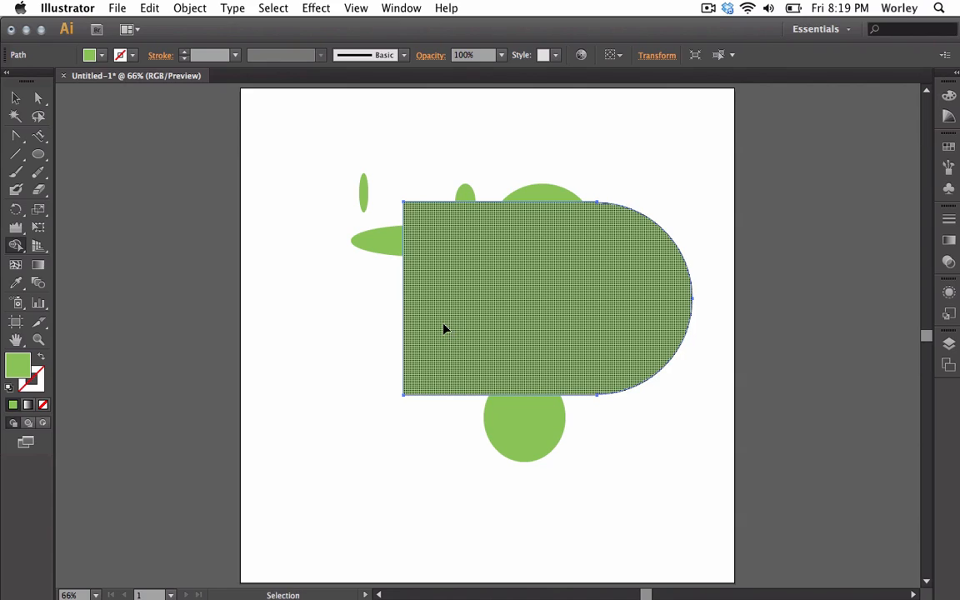
key(super+z)
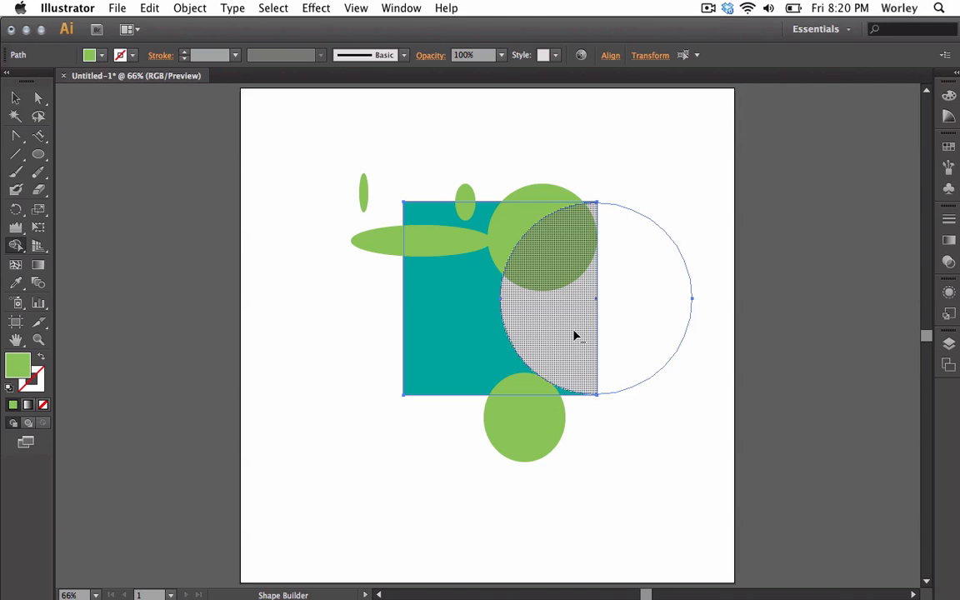
Step: Remove the white circle and its overlap with the teal square using Shape Builder, leaving a curved cut-out in the square
alt+click(588, 307)
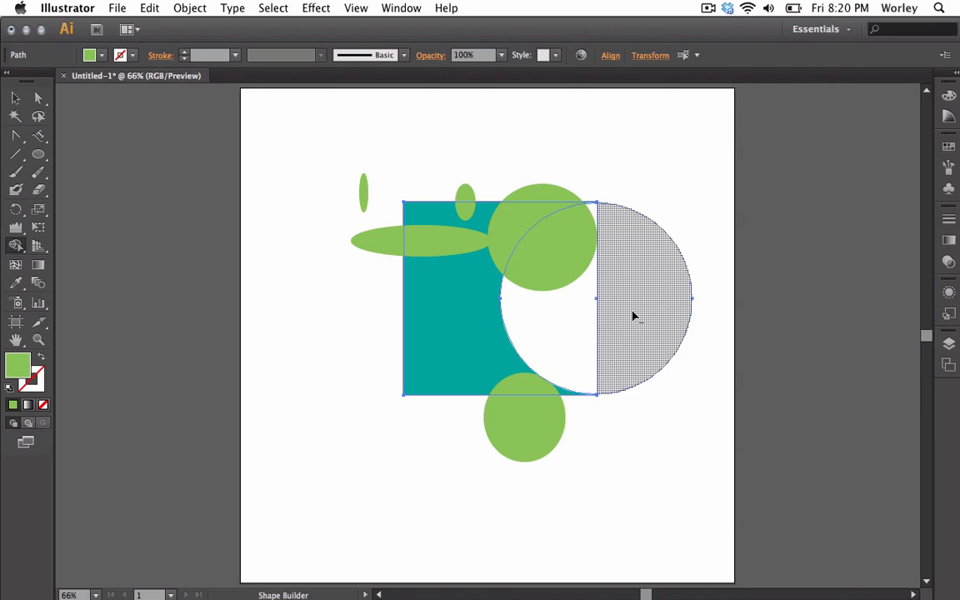
drag(634, 315, 568, 322)
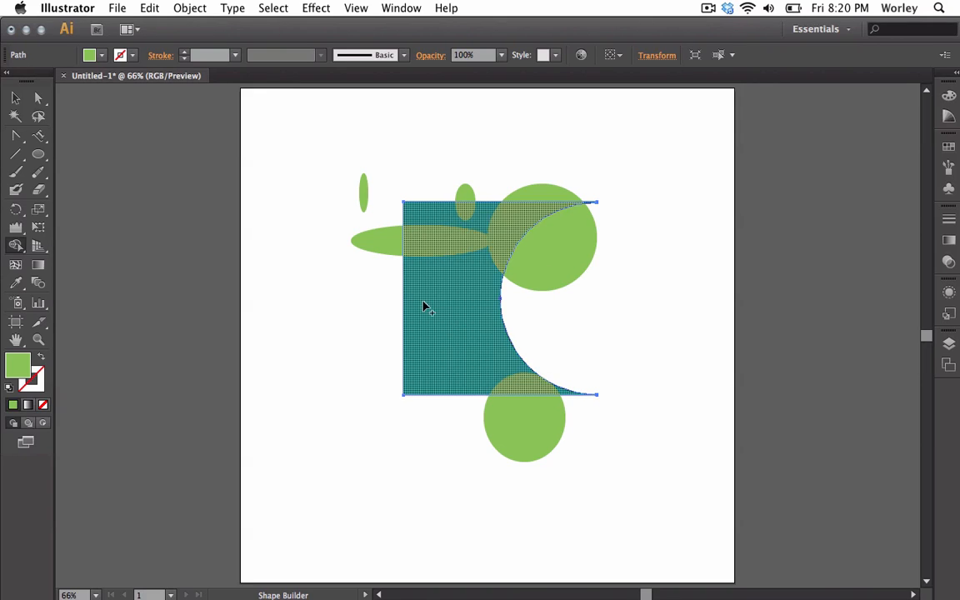
Step: Delete all five green ellipses from the artboard
click(16, 98)
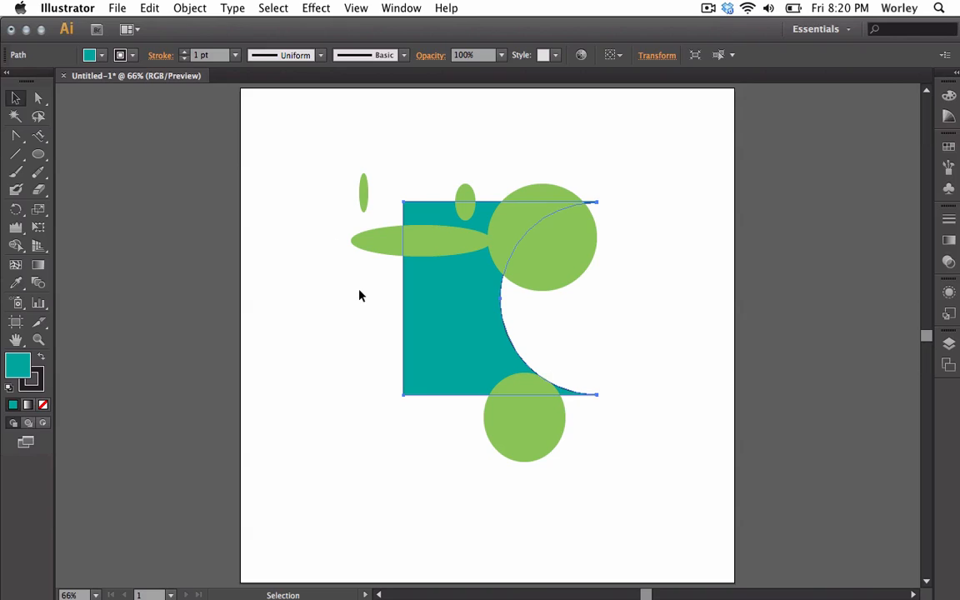
drag(338, 166, 383, 281)
key(Delete)
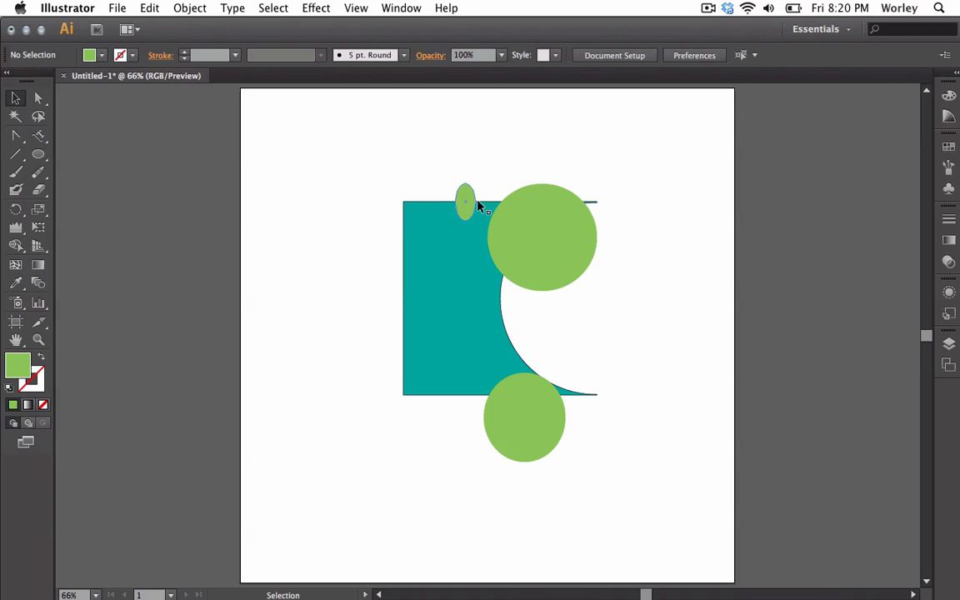
click(464, 200)
key(Delete)
click(540, 214)
key(Delete)
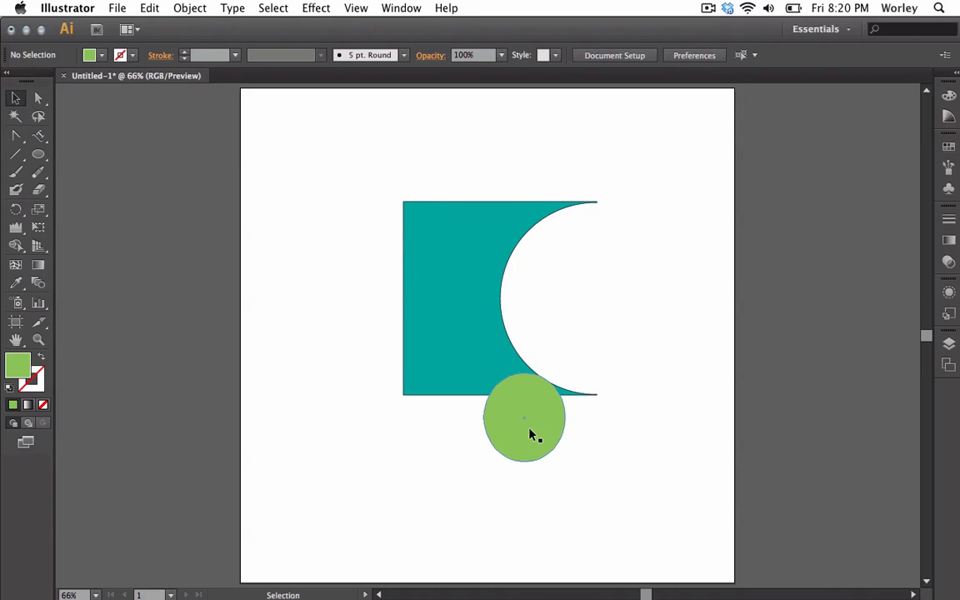
click(532, 435)
key(Delete)
Step: Change the fill of the cut-out teal shape to red
click(448, 321)
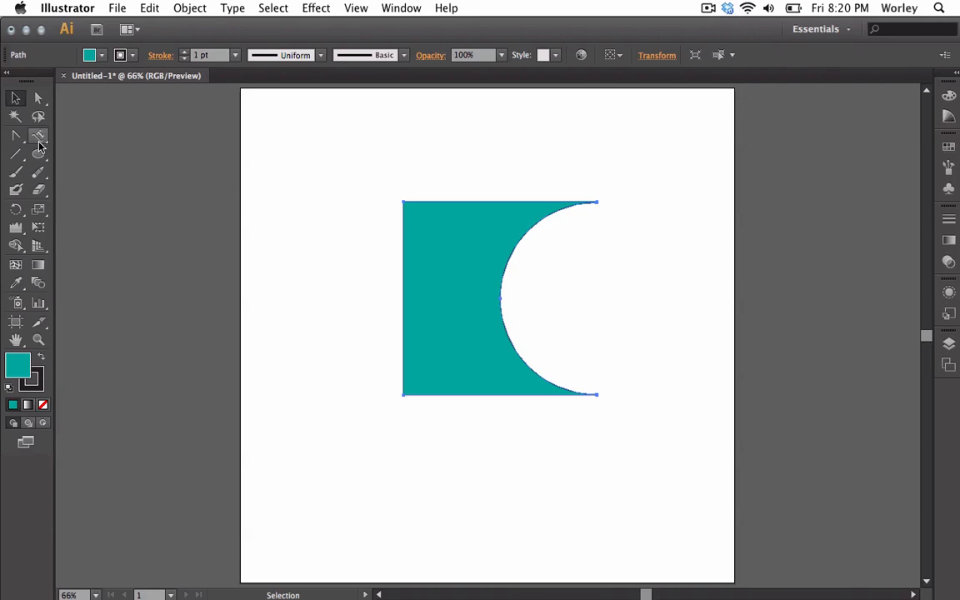
drag(39, 156, 75, 154)
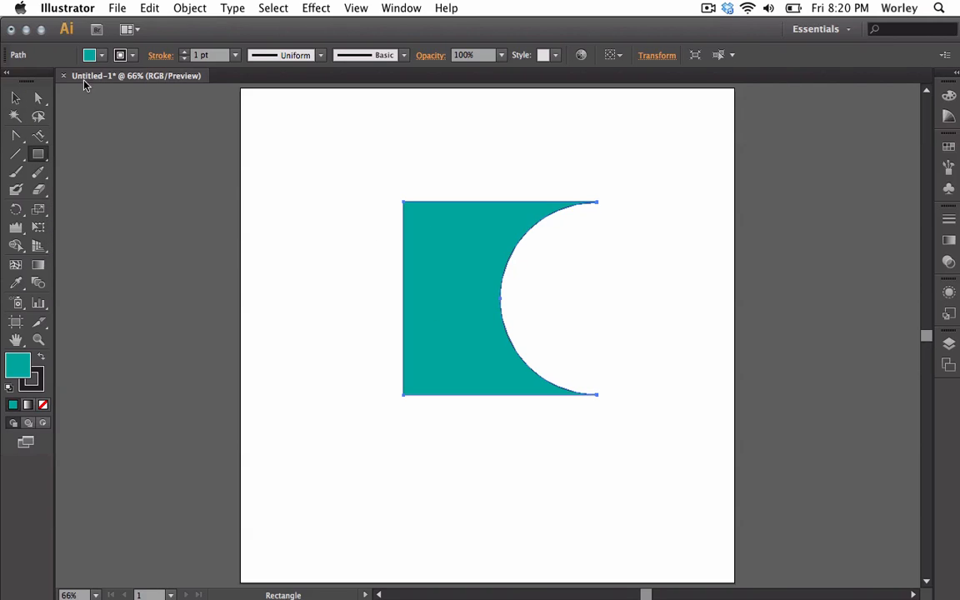
click(102, 58)
click(60, 81)
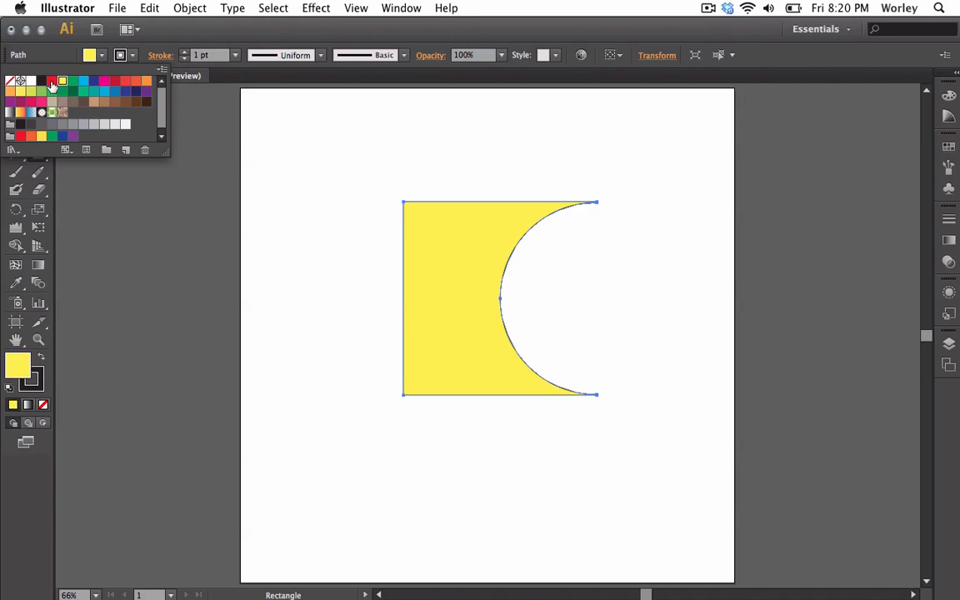
click(51, 83)
click(100, 56)
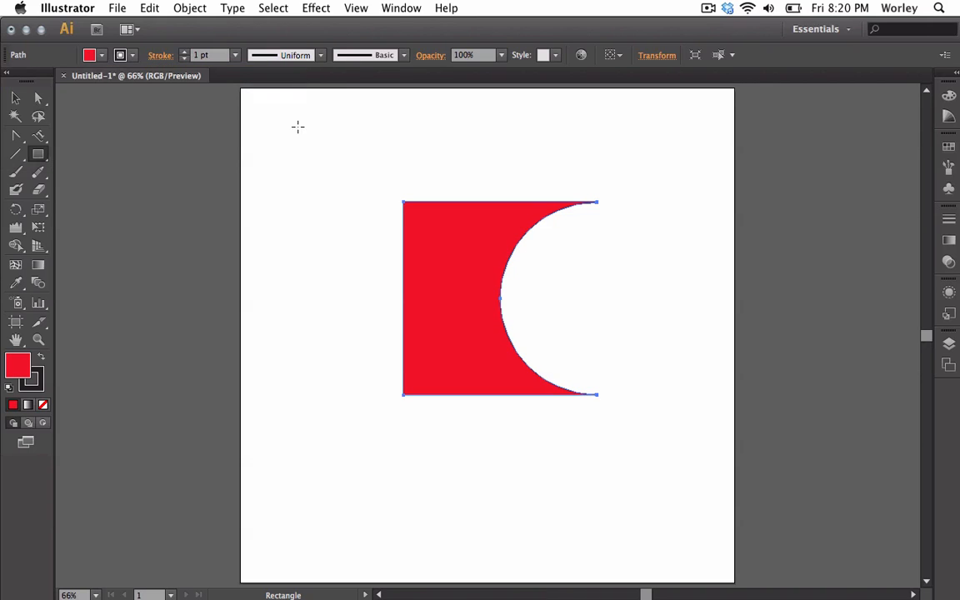
Step: Draw a large rectangle covering the red shape, and fill it with green
click(410, 158)
click(446, 331)
drag(324, 127, 684, 502)
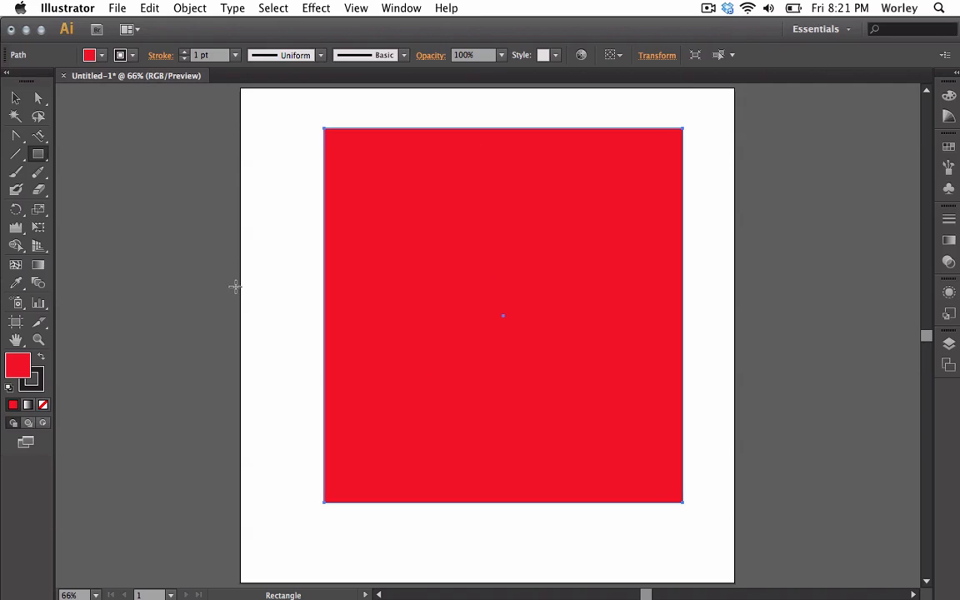
click(89, 56)
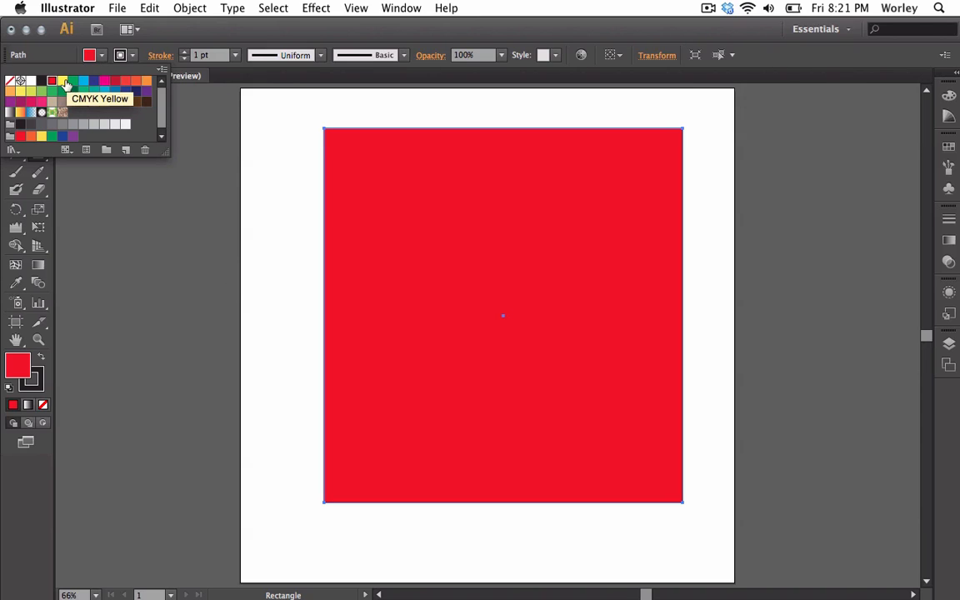
click(75, 86)
click(88, 55)
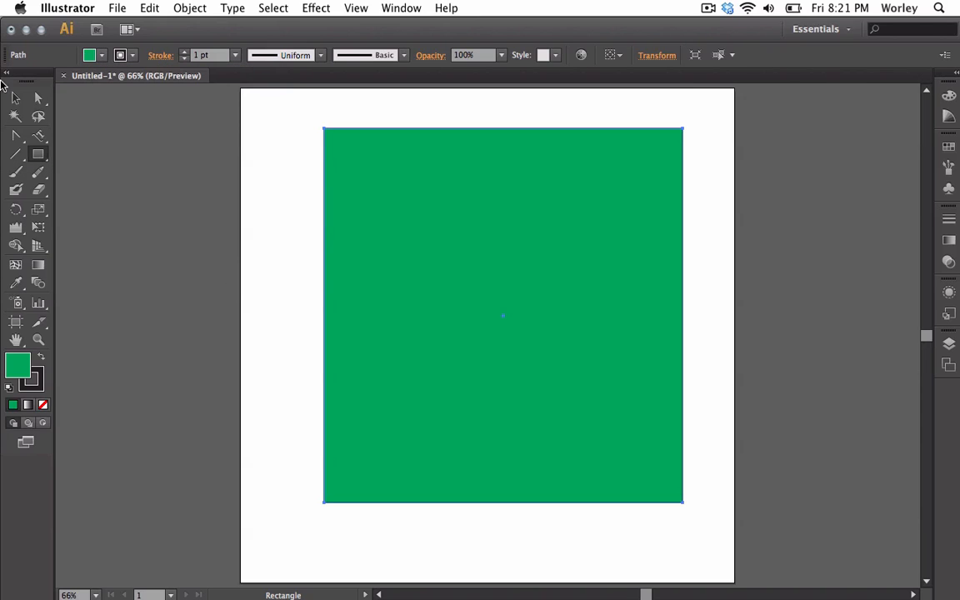
Step: Arrange the green rectangle behind the red cut-out shape
click(14, 101)
right_click(356, 281)
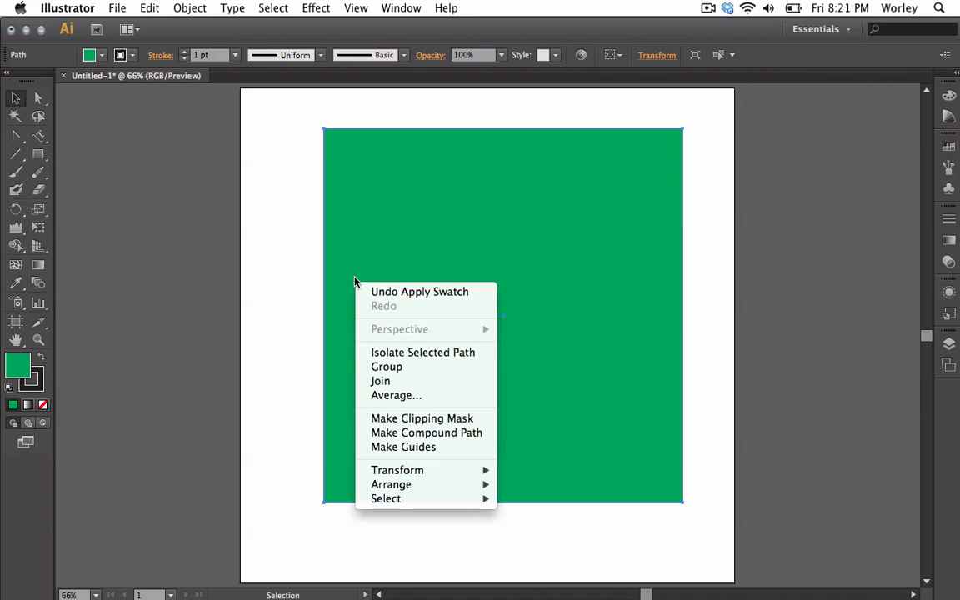
mouse_move(442, 500)
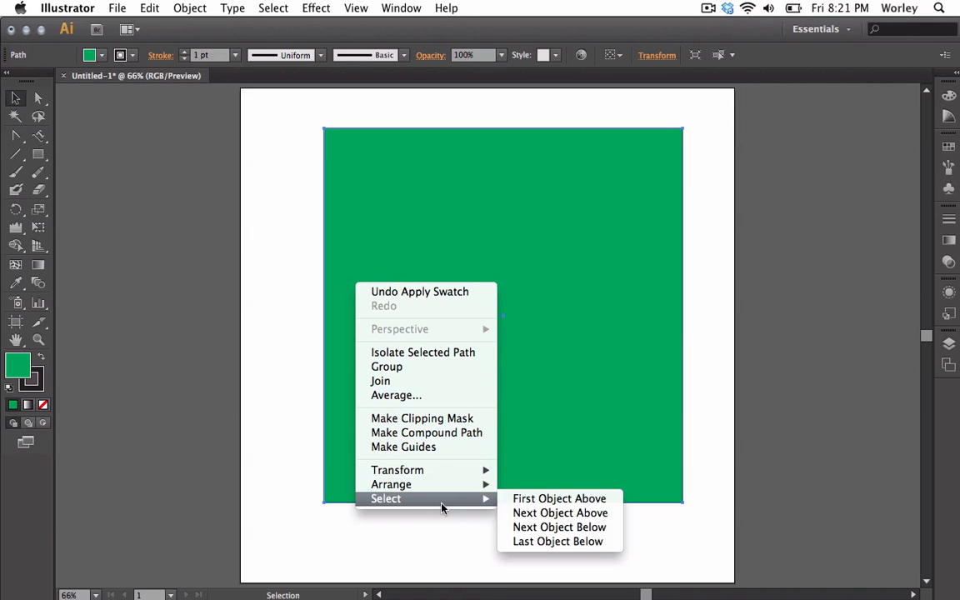
click(544, 527)
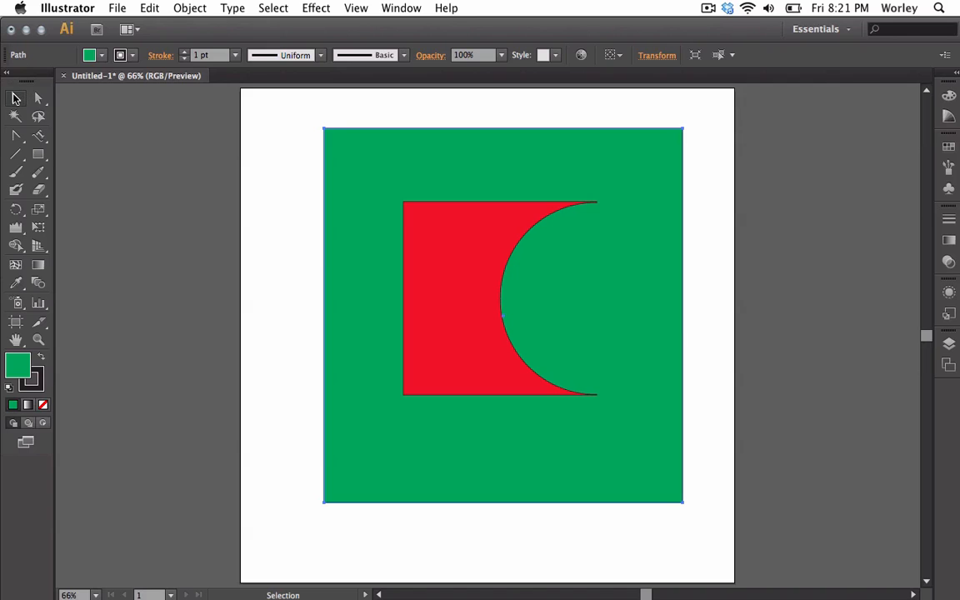
Step: Select the red shape and the green rectangle together, and delete both to clear the artboard
click(467, 281)
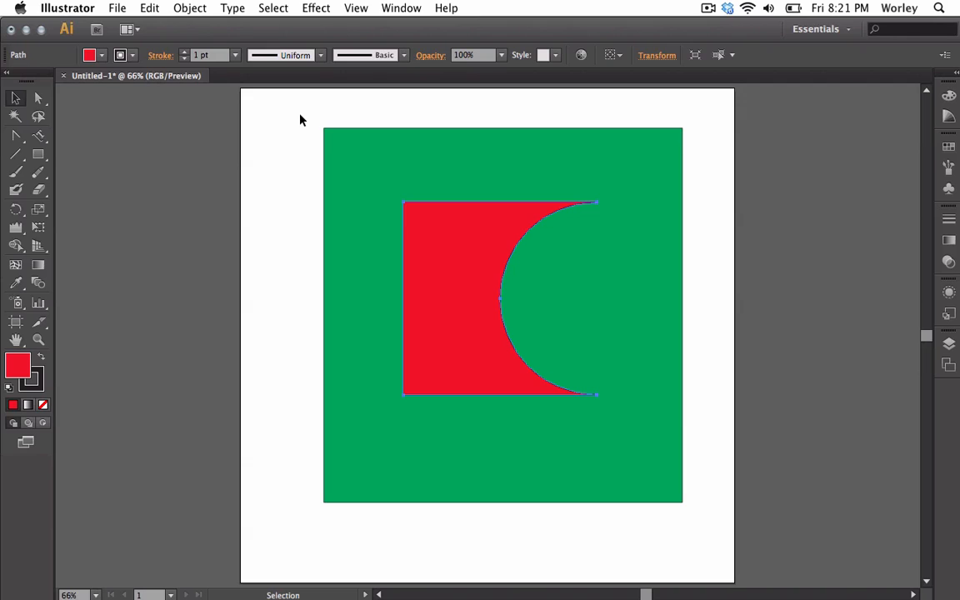
drag(301, 120, 609, 400)
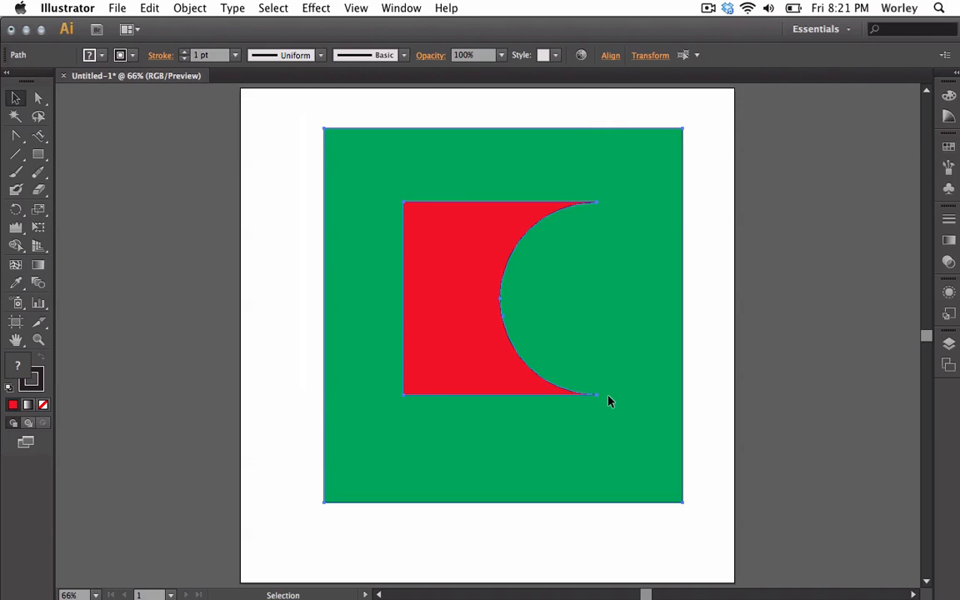
key(Delete)
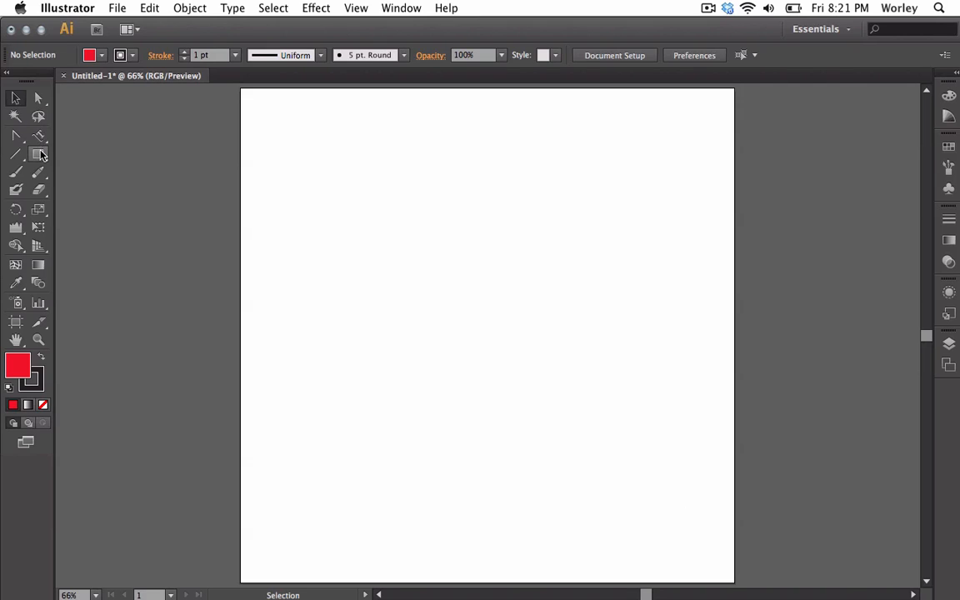